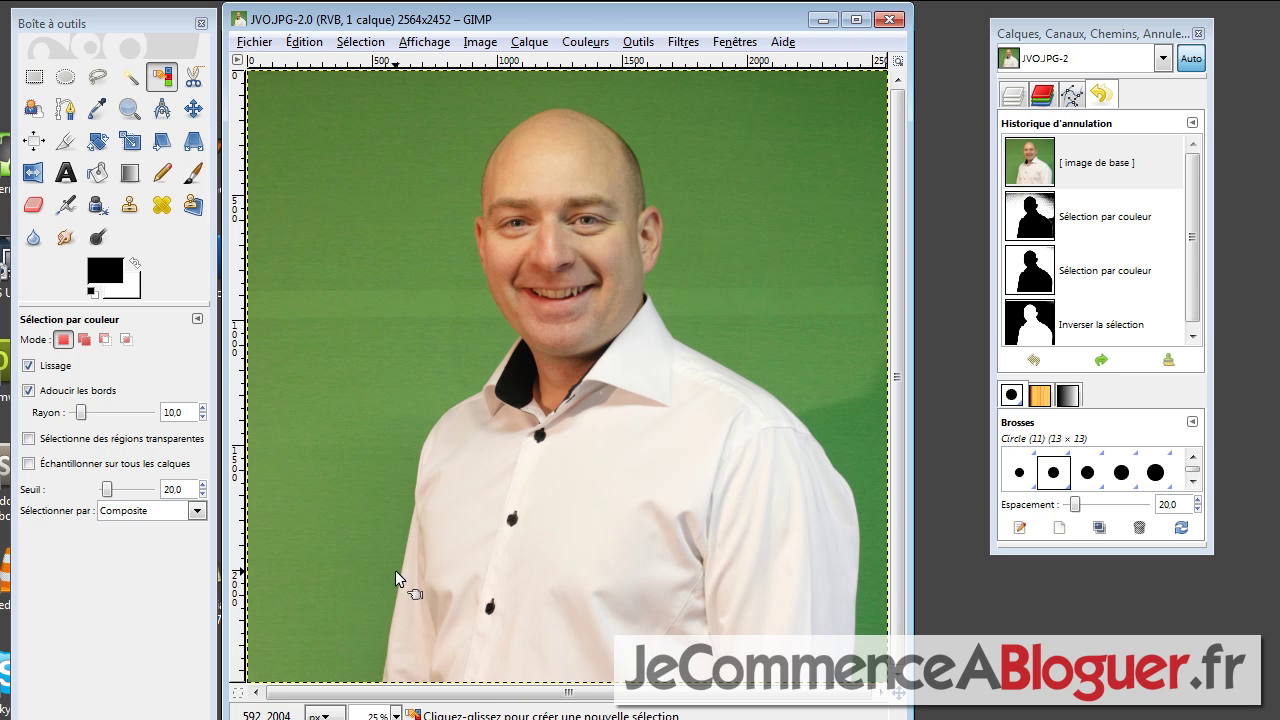
Select the green background beside the man's head with the Select by Color tool.
click(164, 84)
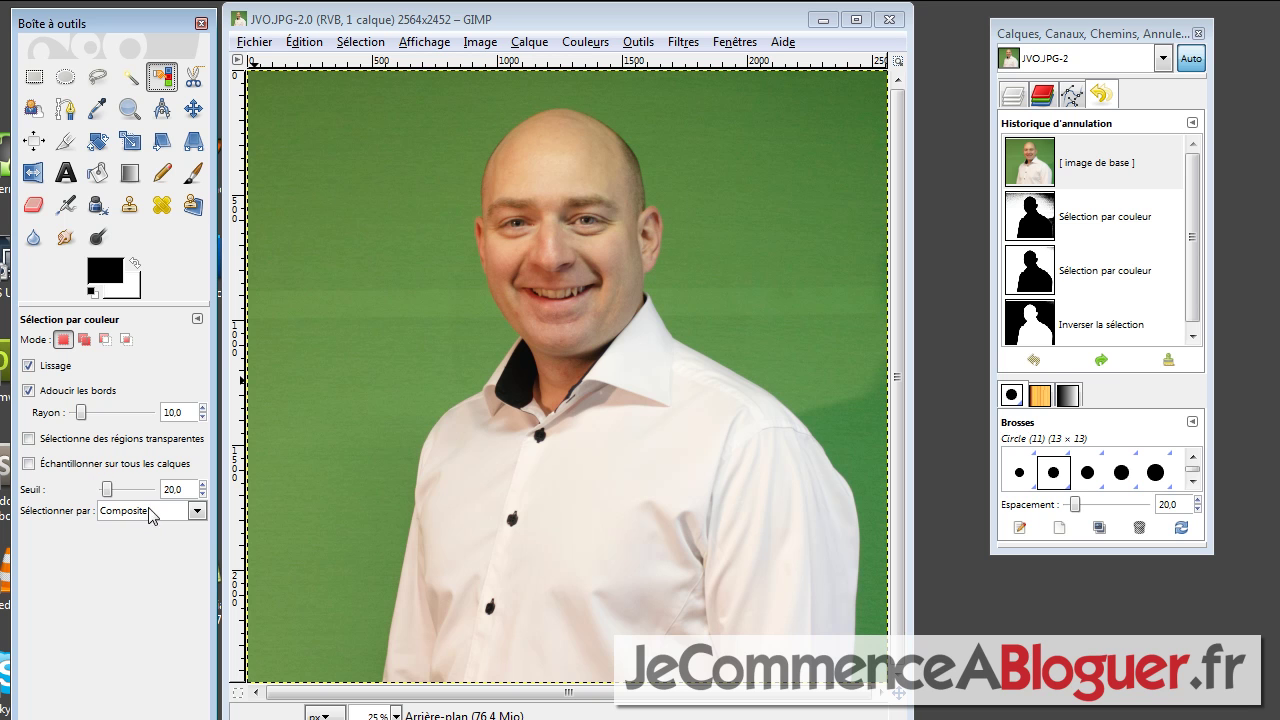
click(415, 243)
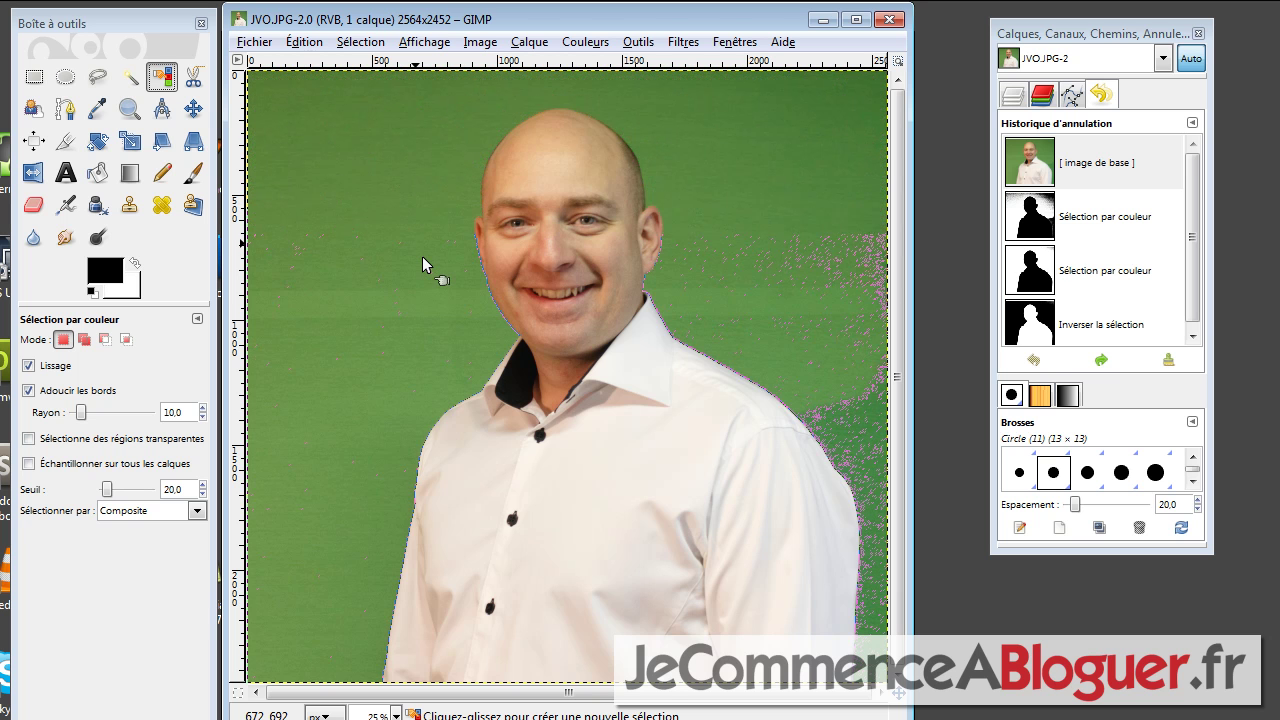
click(423, 257)
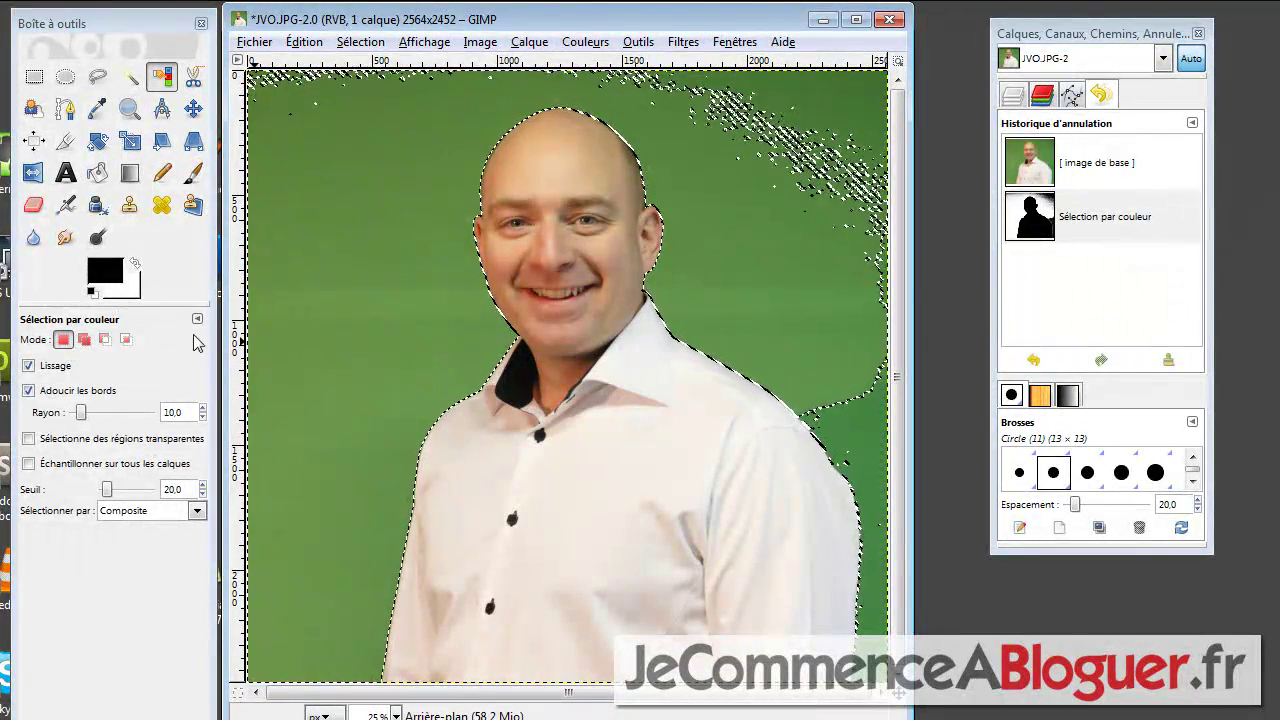
Add the darker green near the man's shoulder to the color selection, and invert the selection to isolate the man.
click(86, 341)
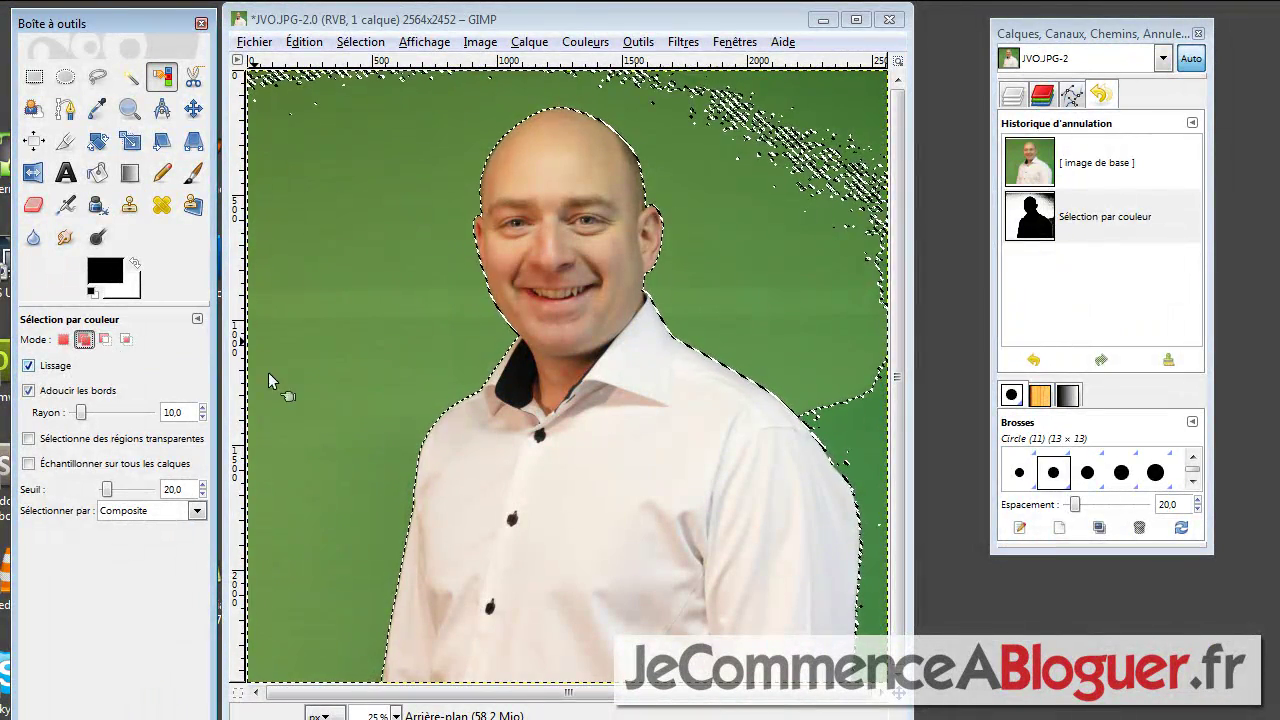
shift+click(848, 429)
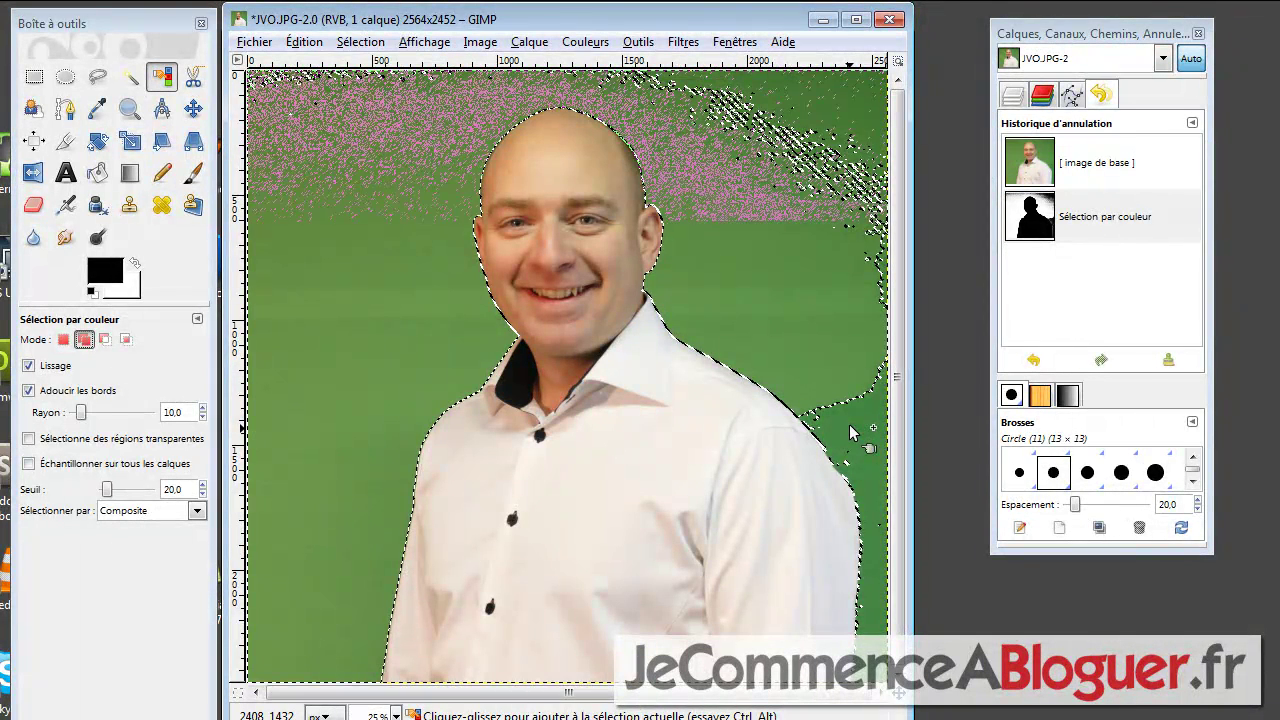
click(849, 424)
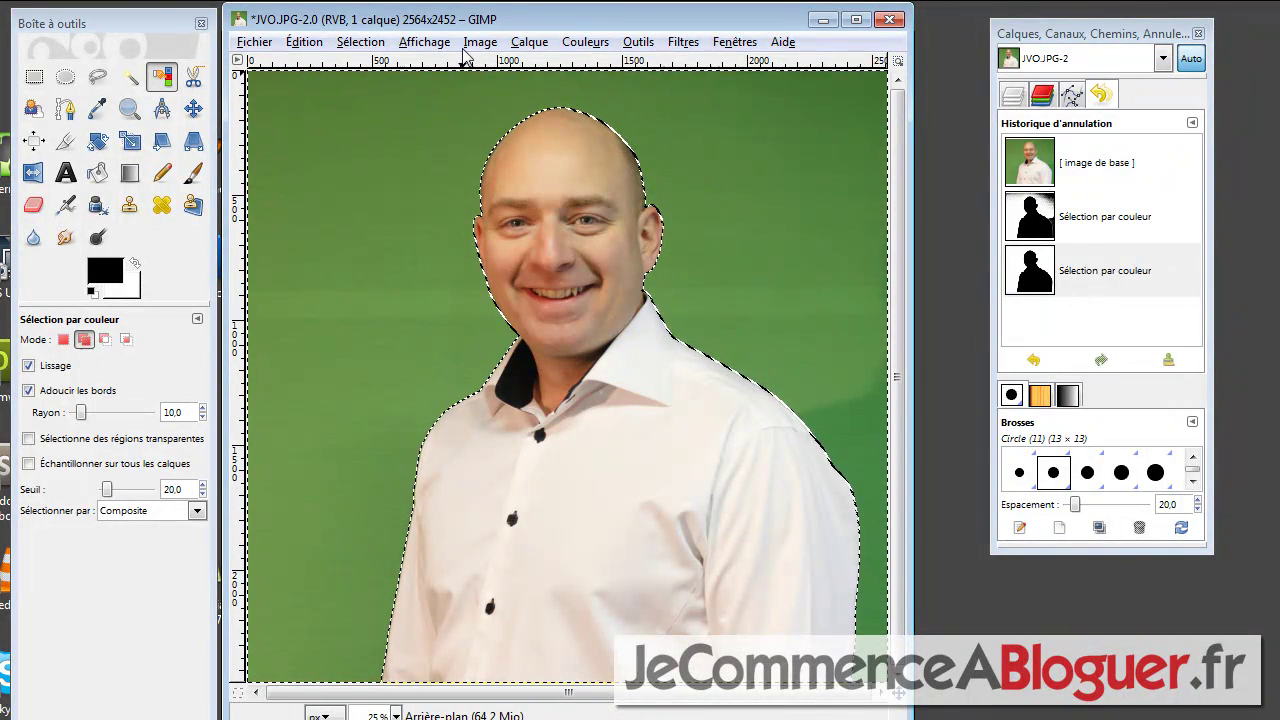
click(376, 43)
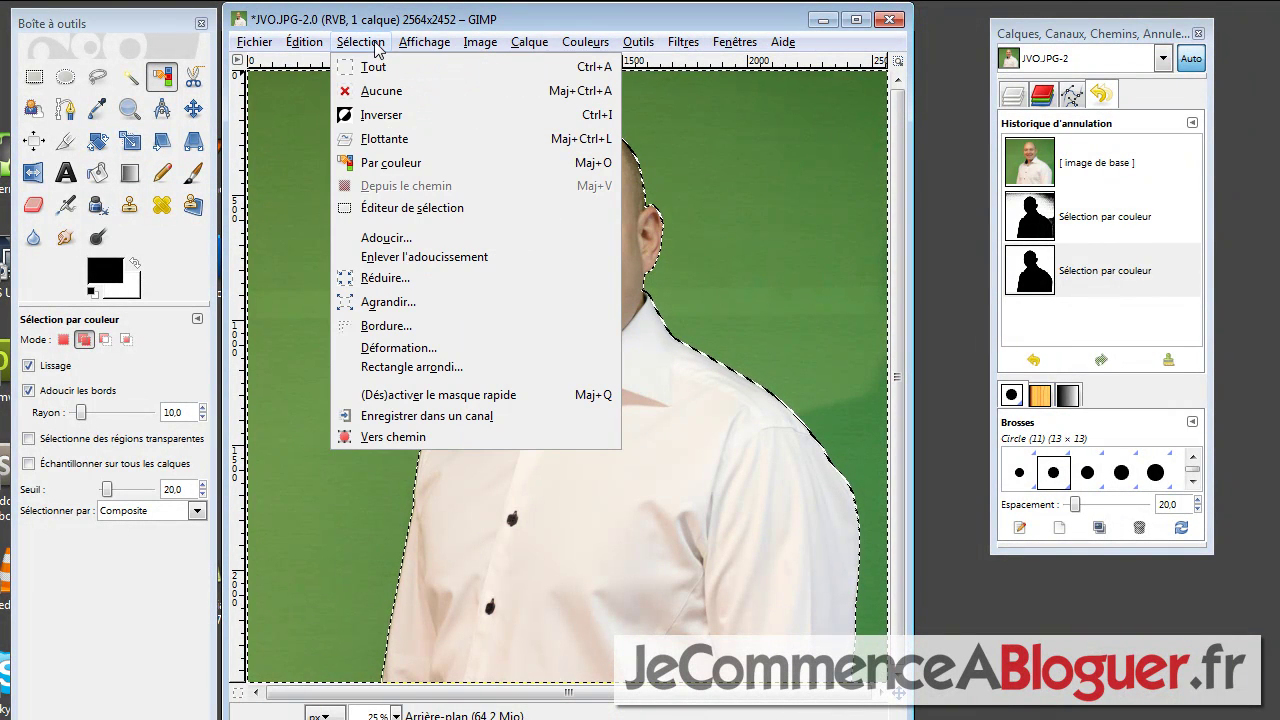
click(396, 120)
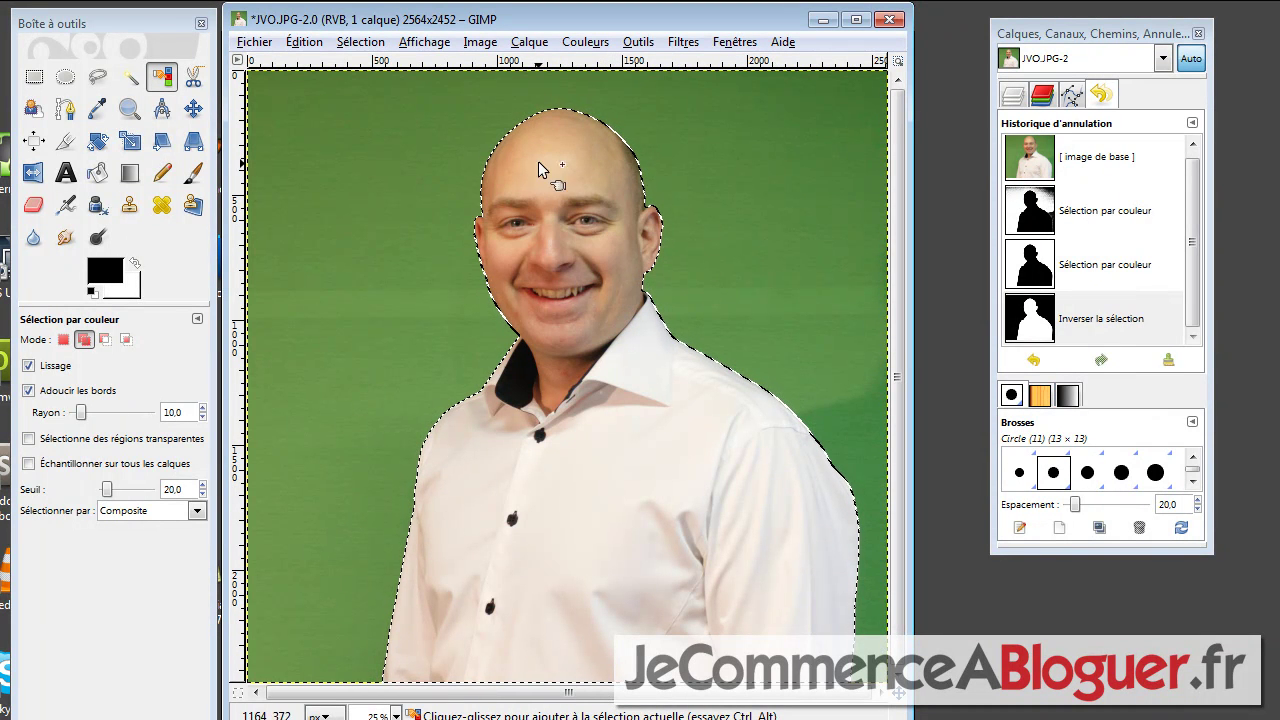
Create a new 2564 x 2452 pixel image filled with transparency (Transparence).
click(255, 44)
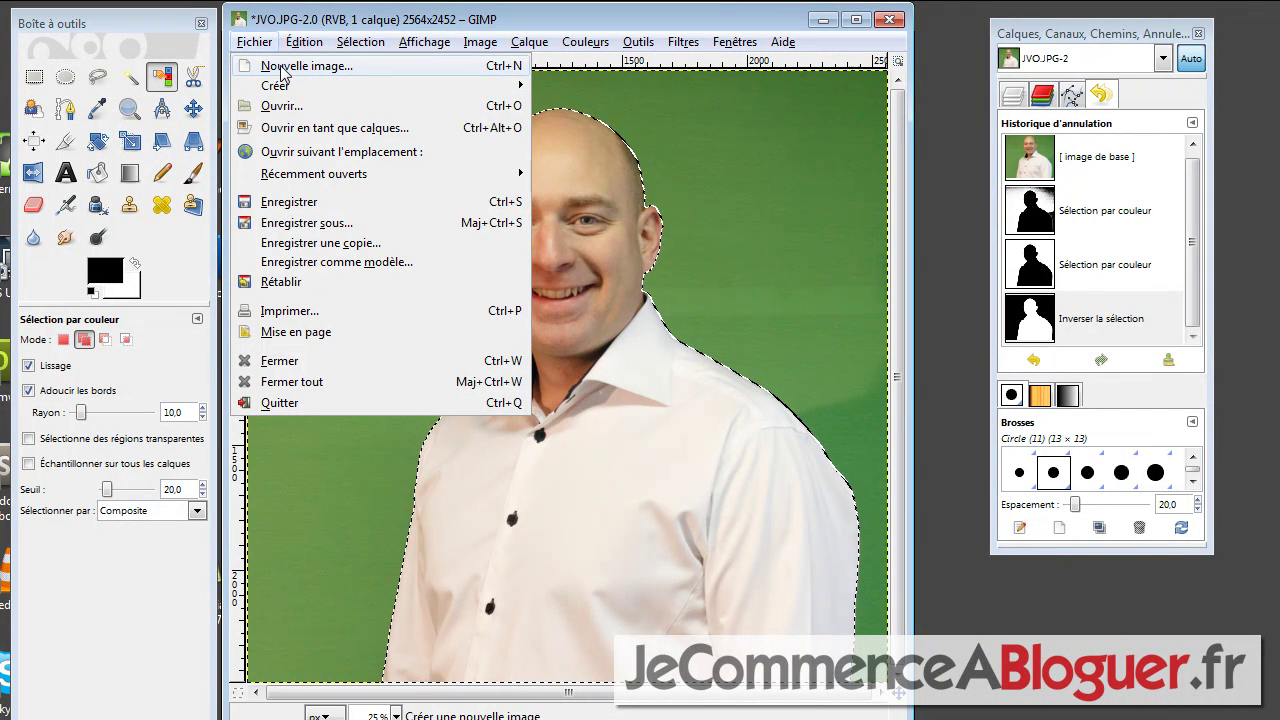
click(284, 70)
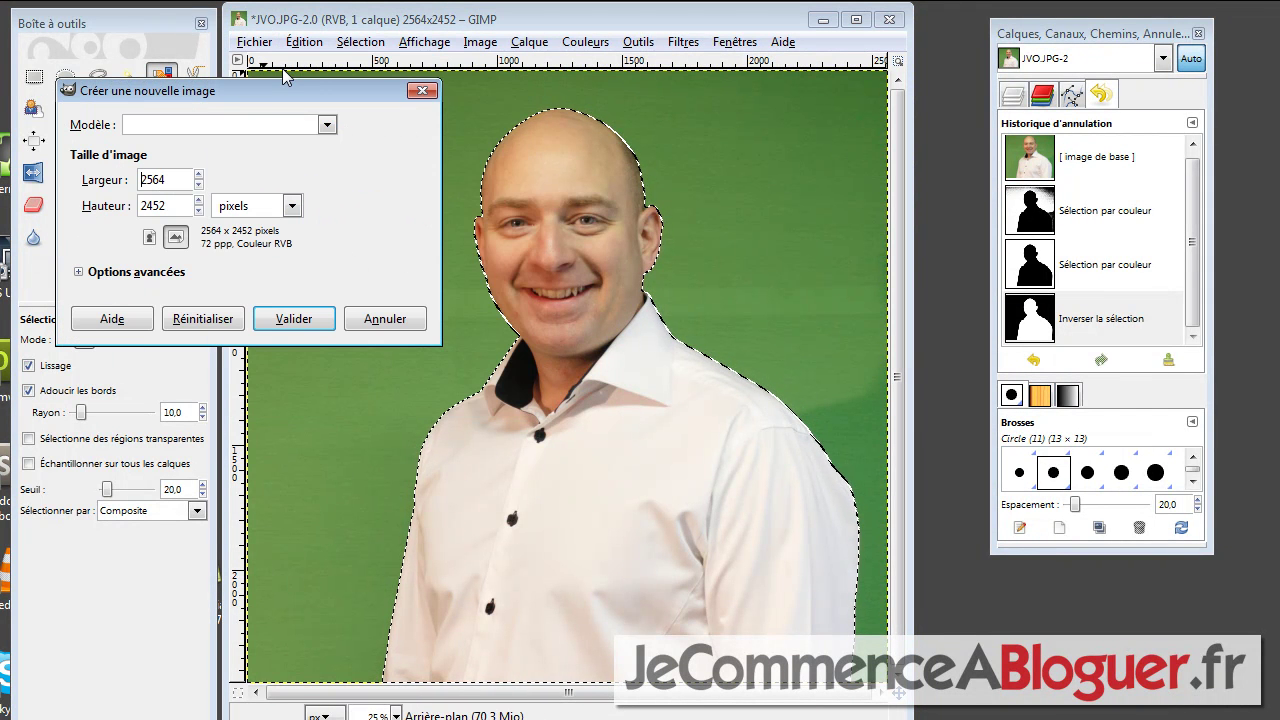
click(155, 280)
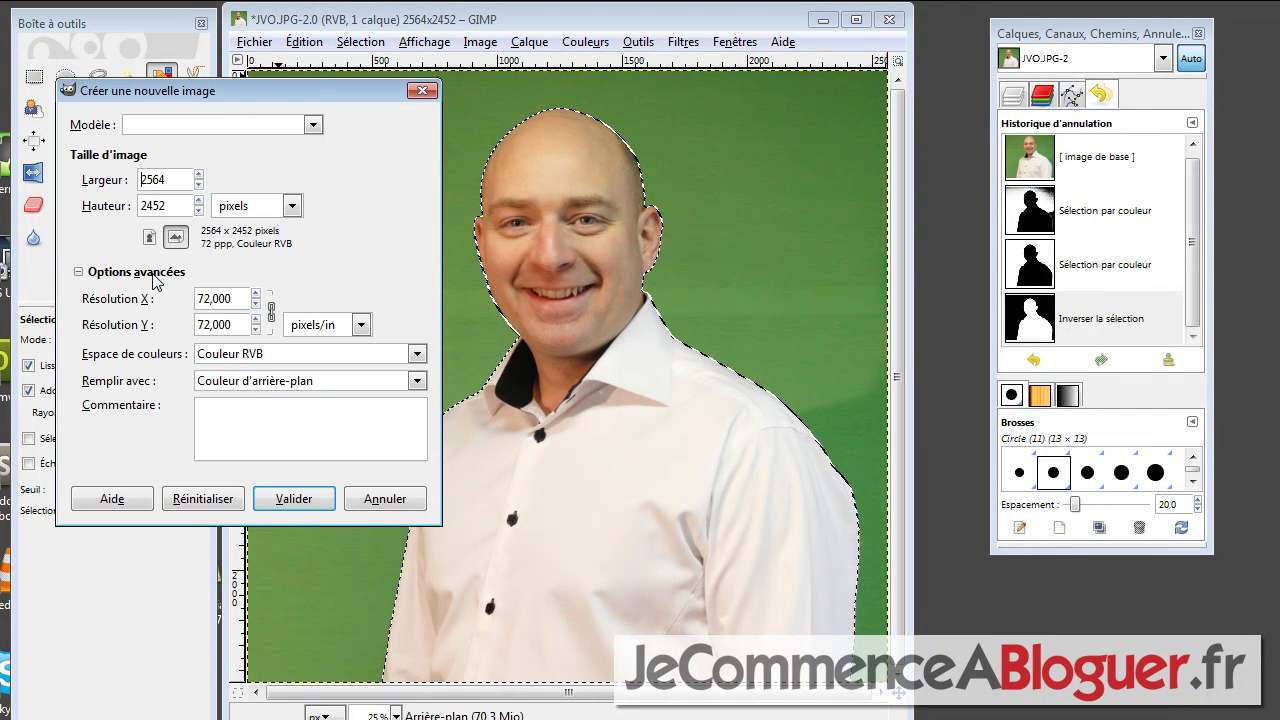
click(273, 384)
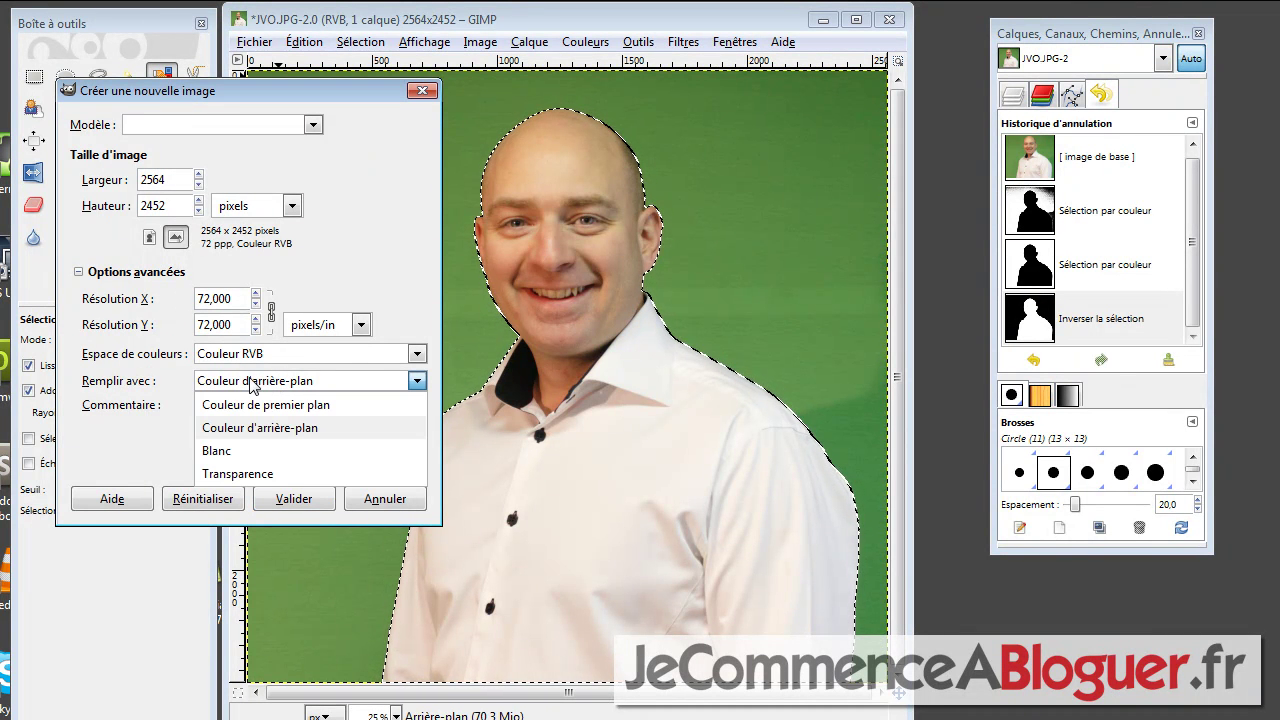
click(278, 479)
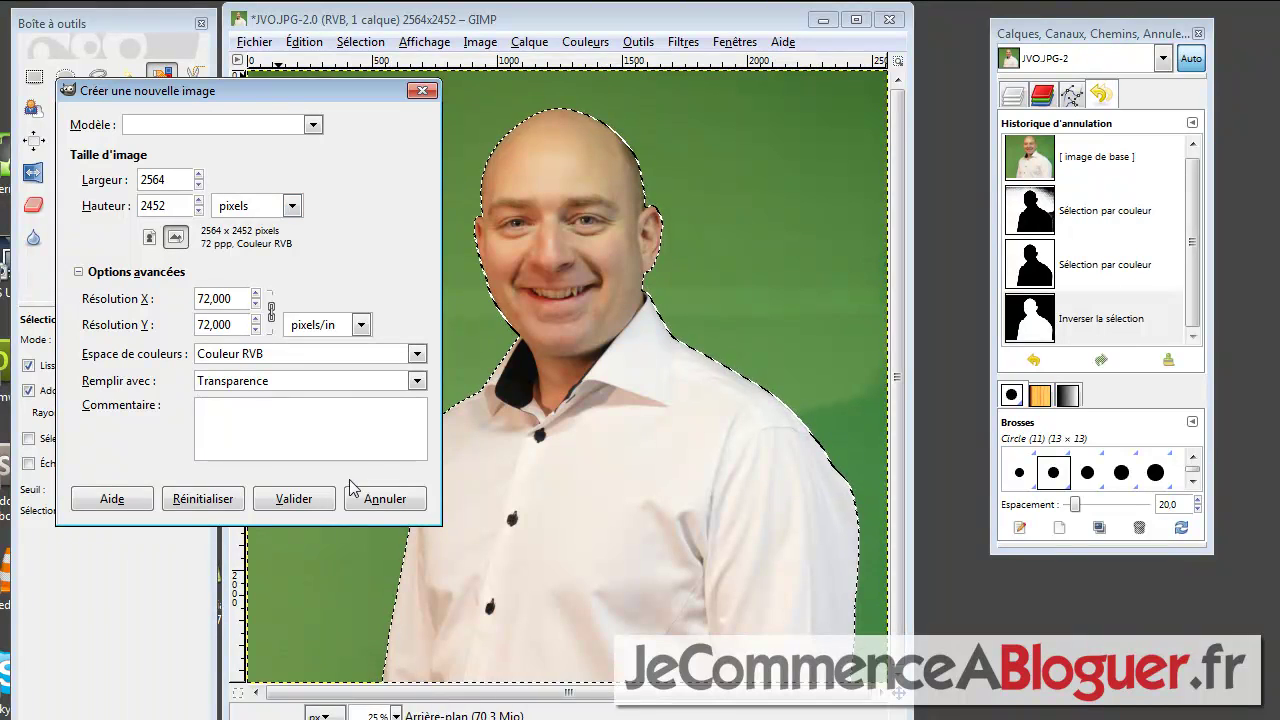
click(290, 500)
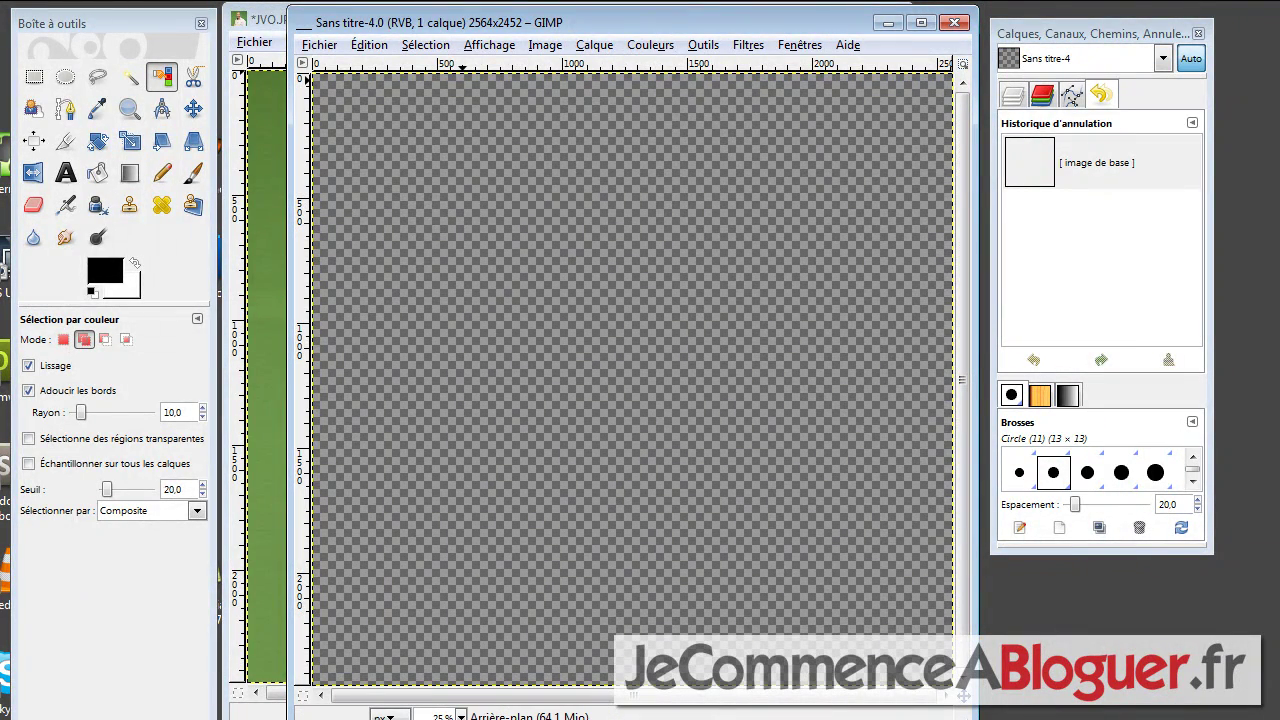
Copy the selected man from the JVO.JPG photo and paste him into the new transparent image.
click(279, 22)
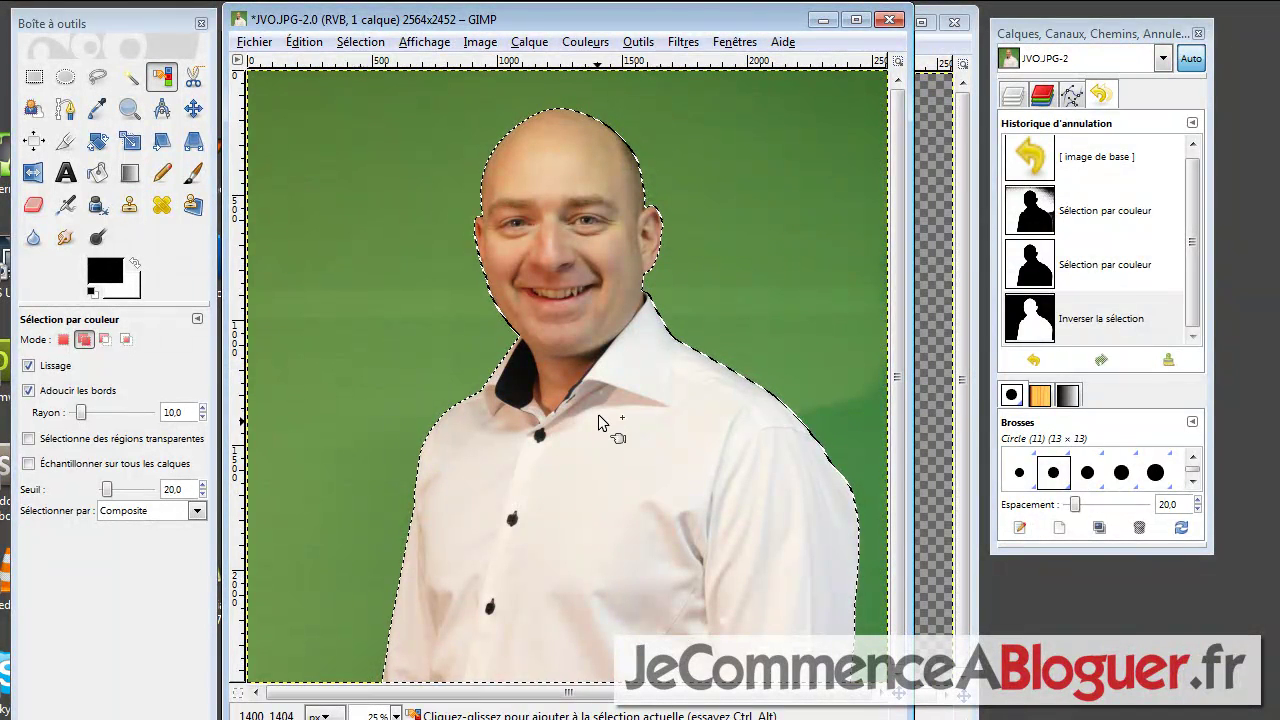
key(ctrl)
key(ctrl+c)
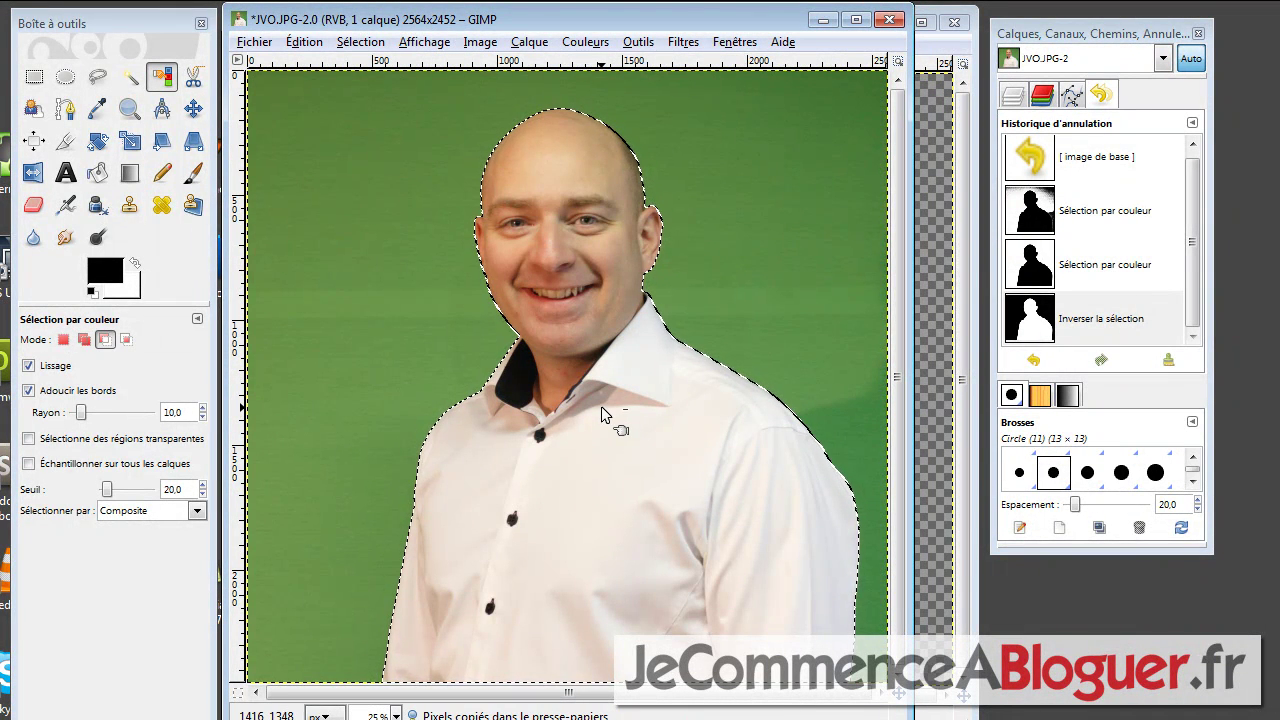
click(963, 62)
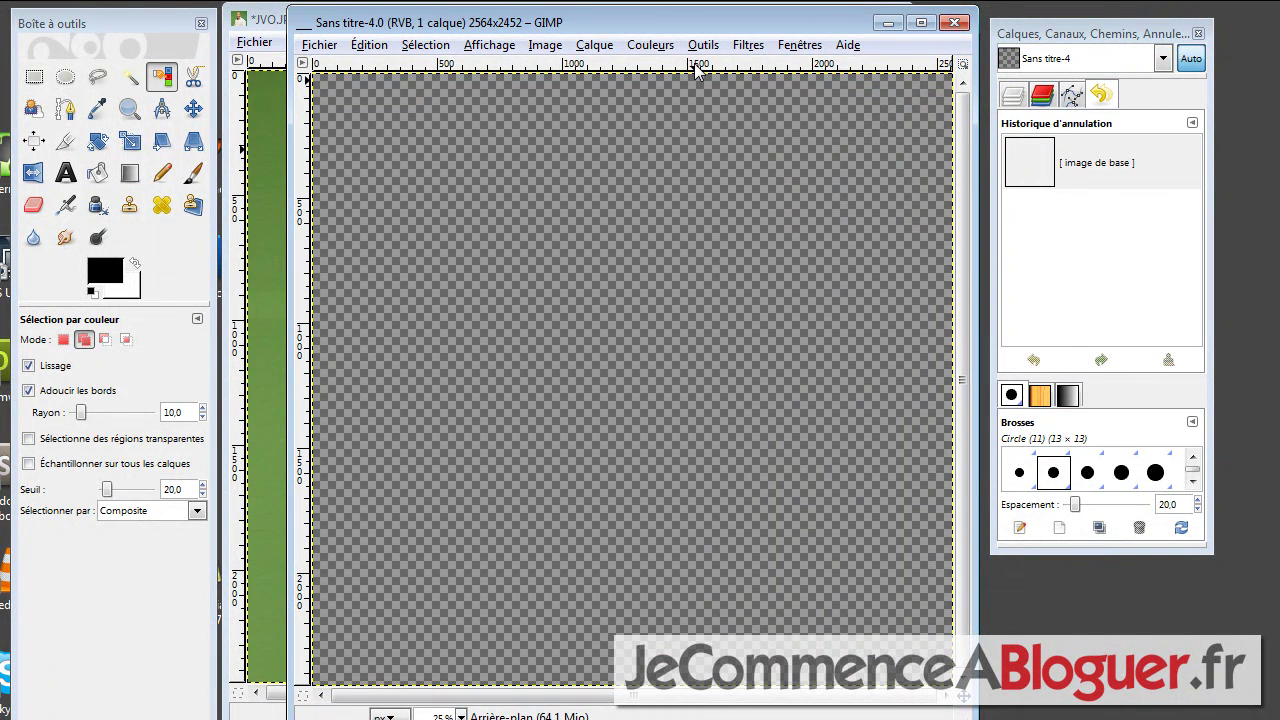
key(ctrl)
key(ctrl+v)
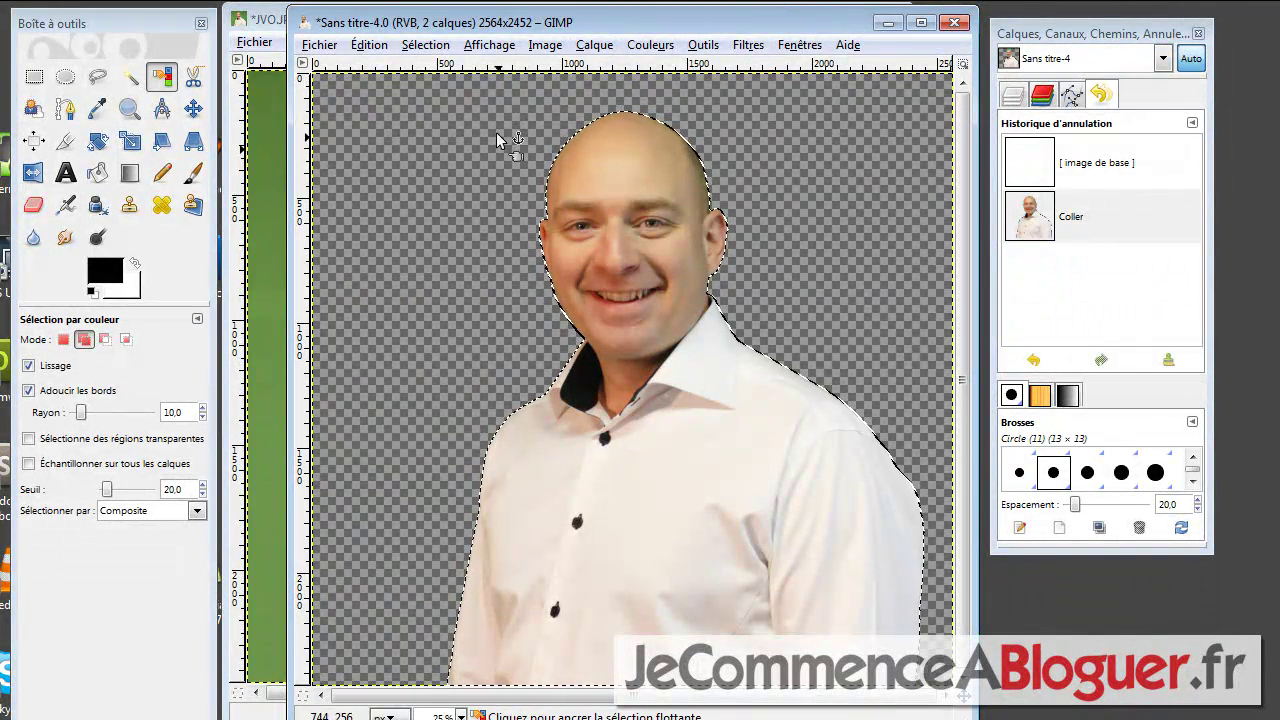
click(428, 45)
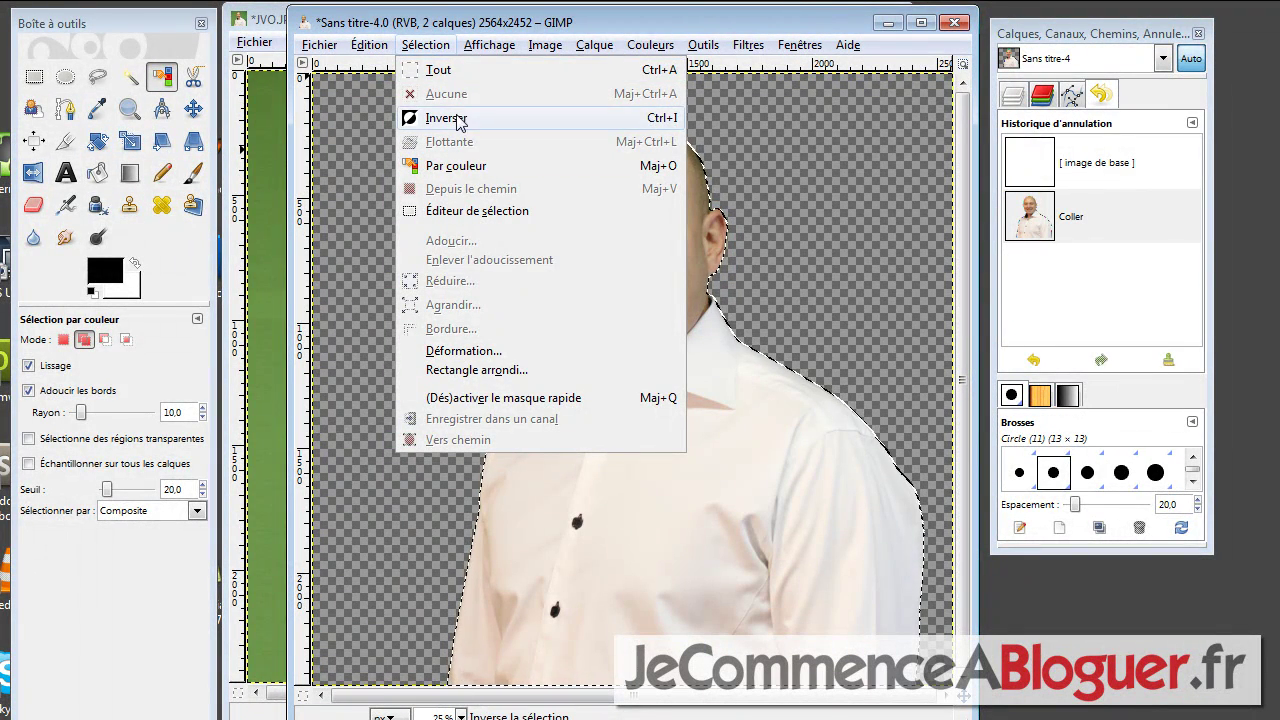
click(818, 121)
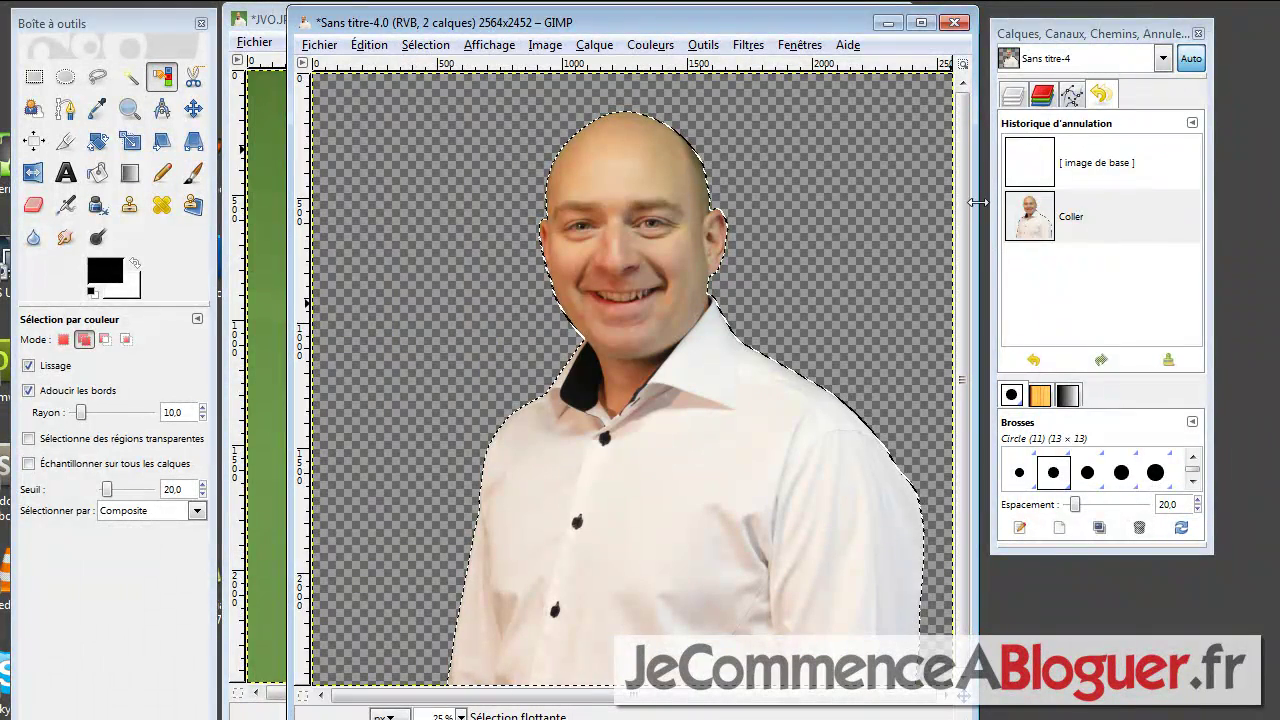
click(1068, 220)
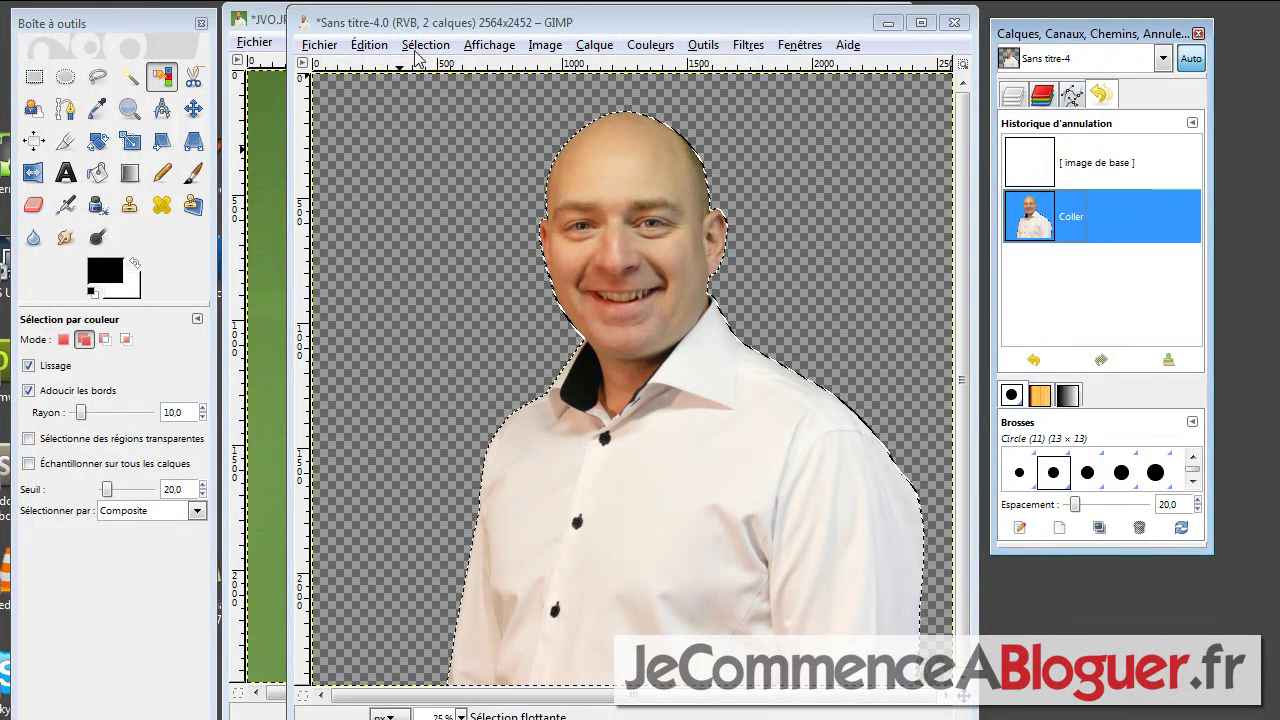
Start saving the cutout image as a new file in the personal home folder, with the file type list expanded.
click(336, 47)
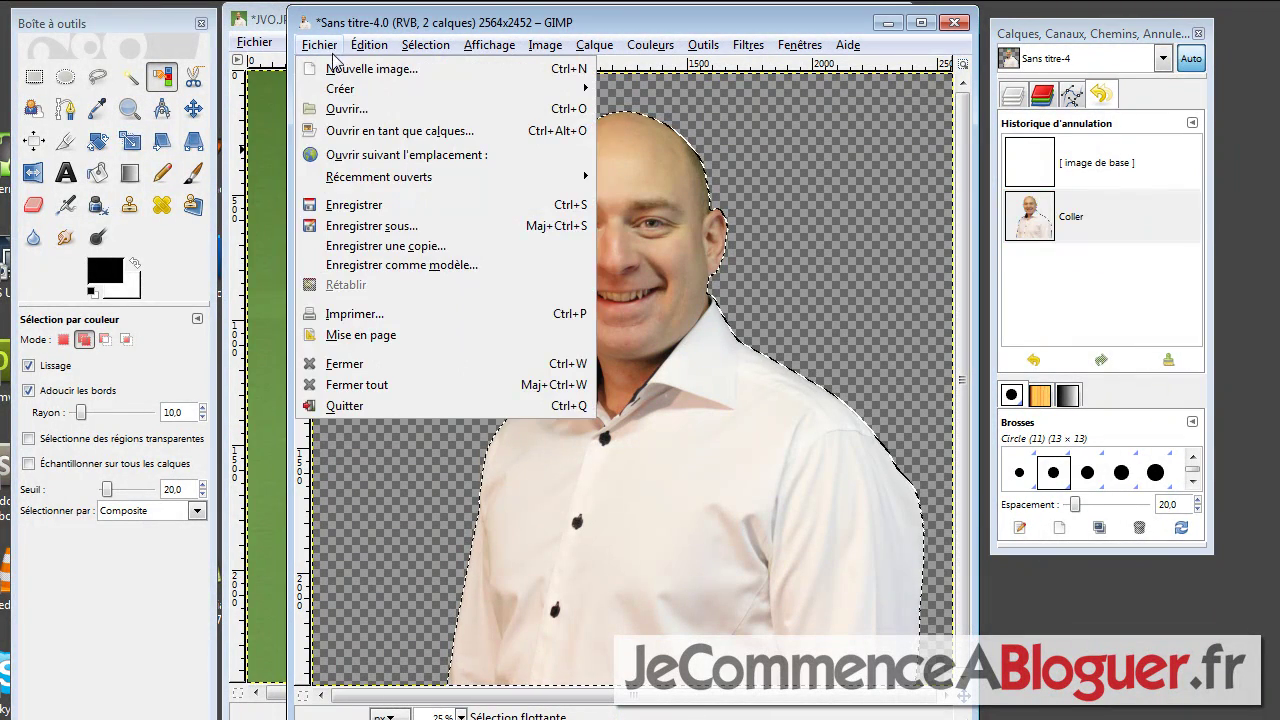
click(415, 227)
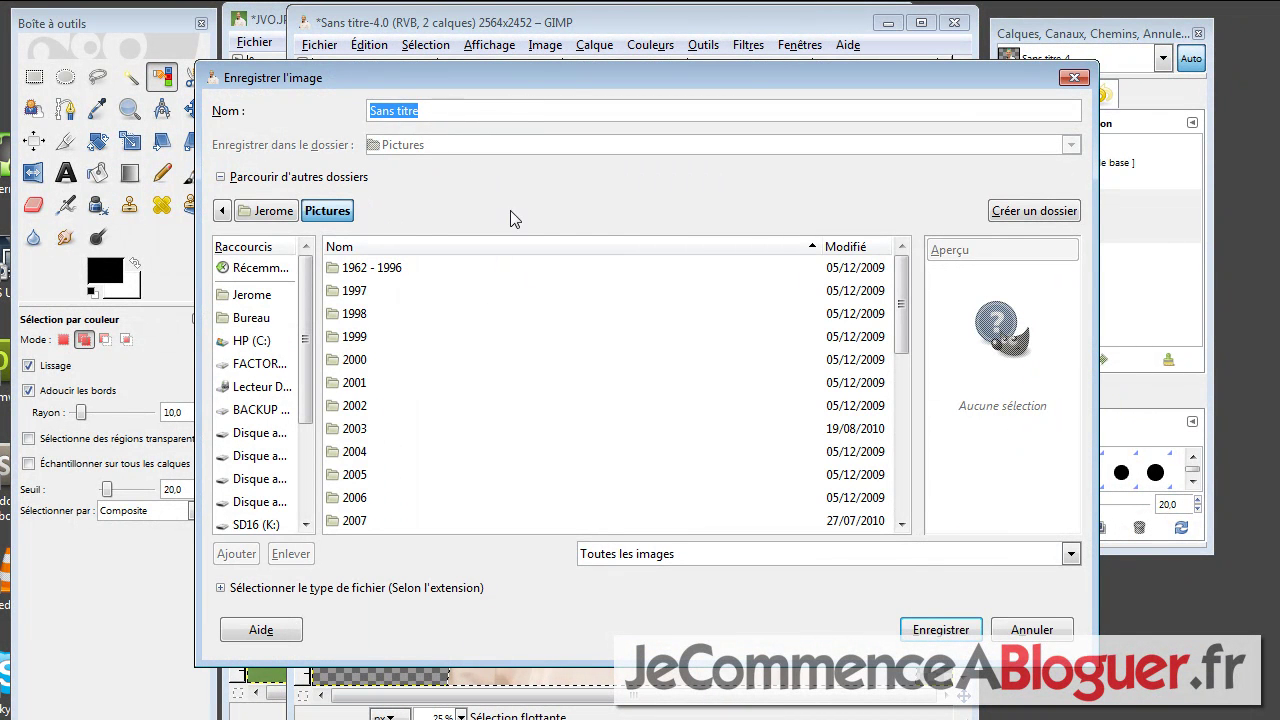
click(266, 211)
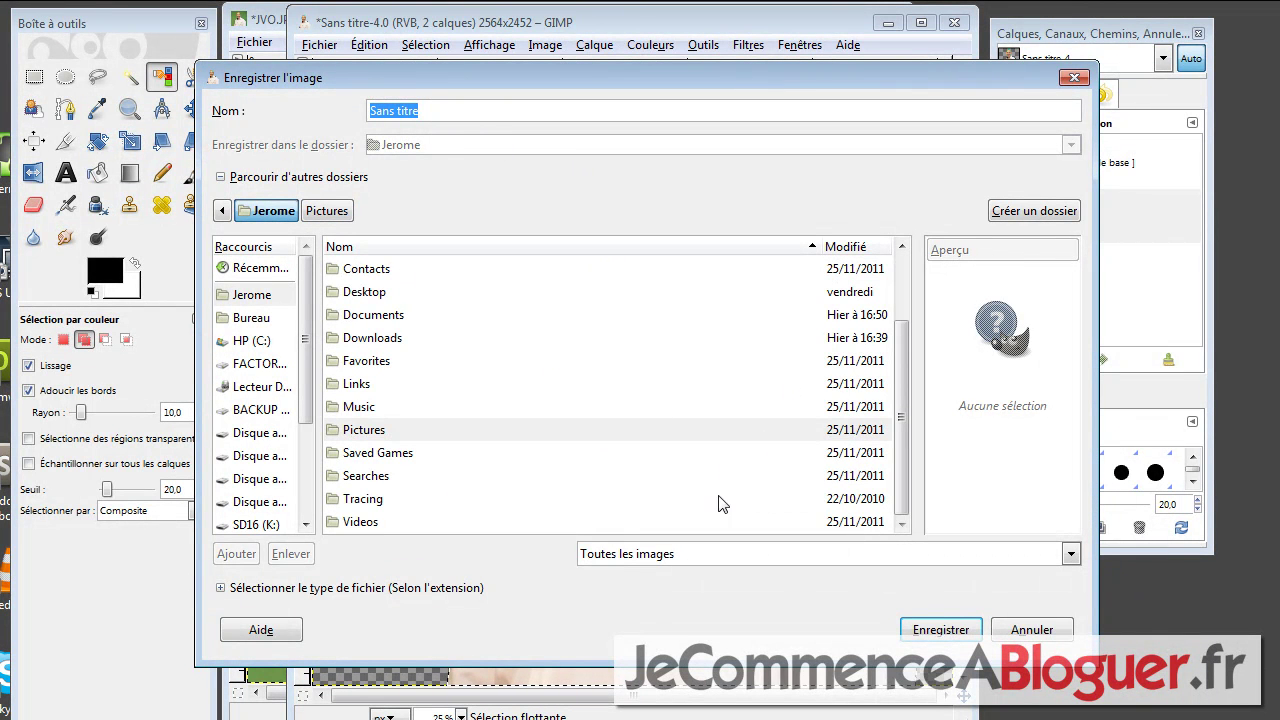
click(222, 589)
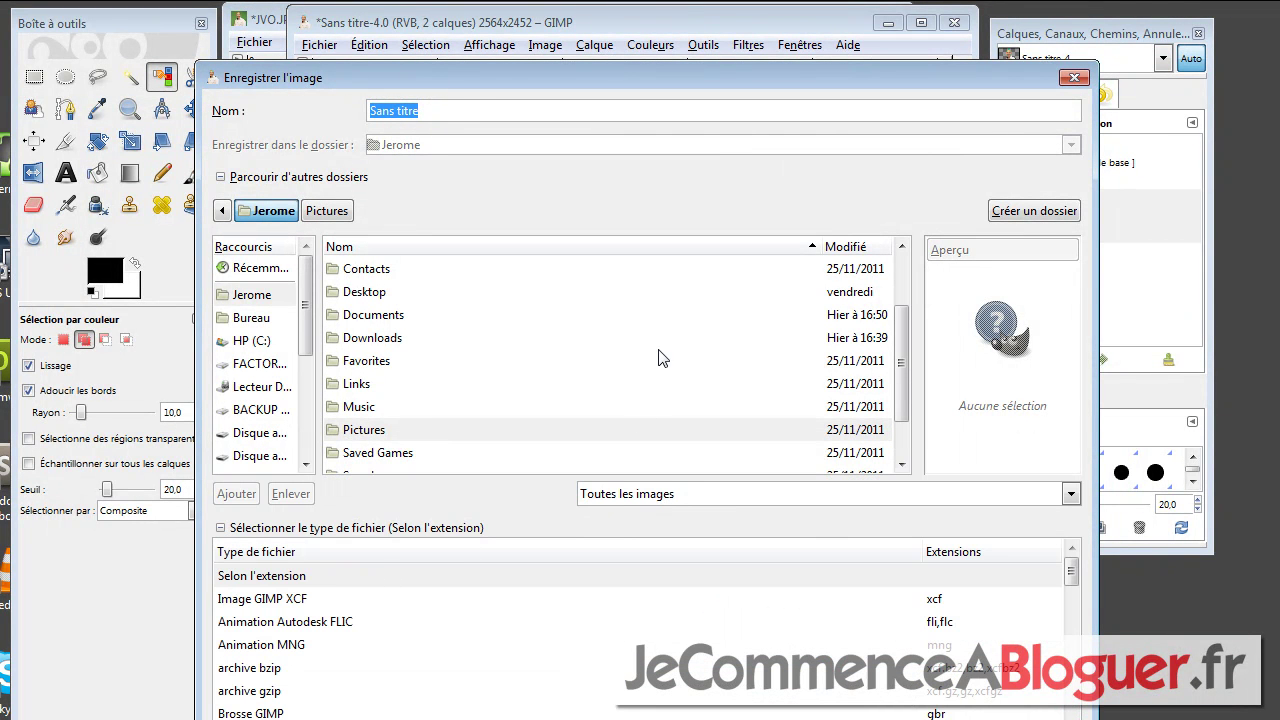
Name the file with the man's first name followed by "Fontransparent", choose the Image PNG type and confirm the save.
click(454, 110)
key(BackSpace)
text(JeromeFOnd)
text(nsparent)
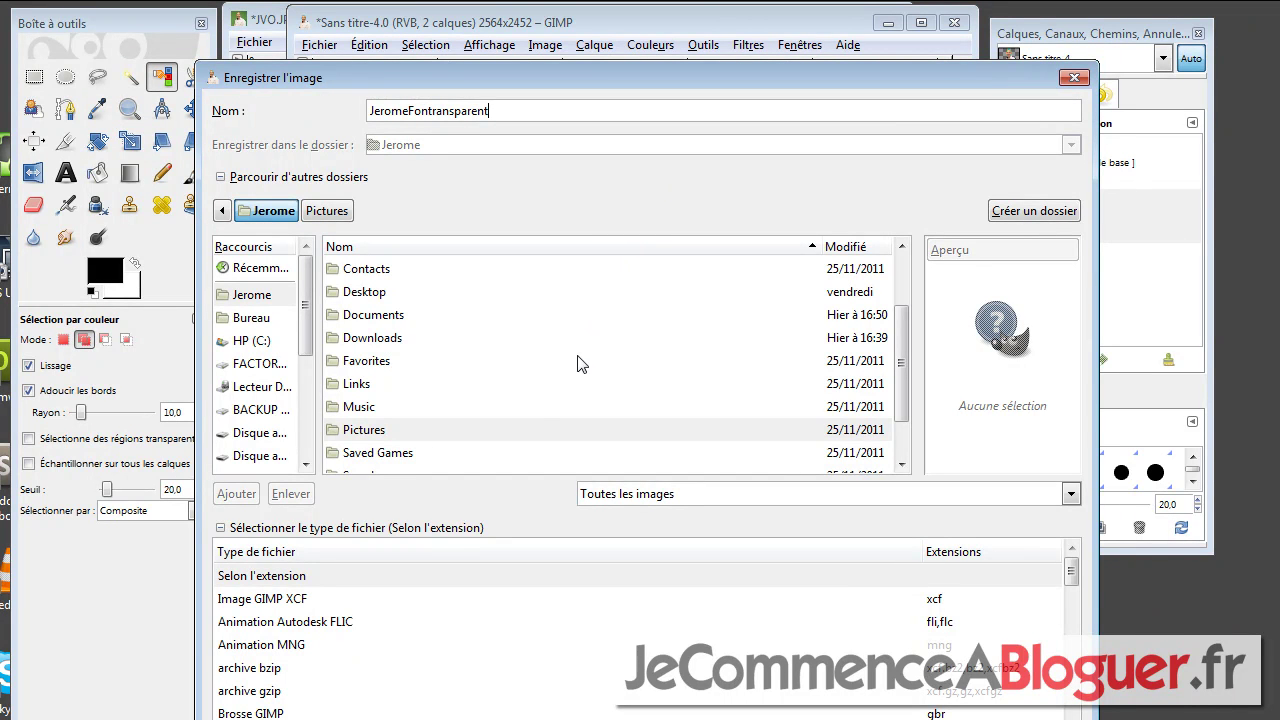
drag(1070, 572, 1010, 684)
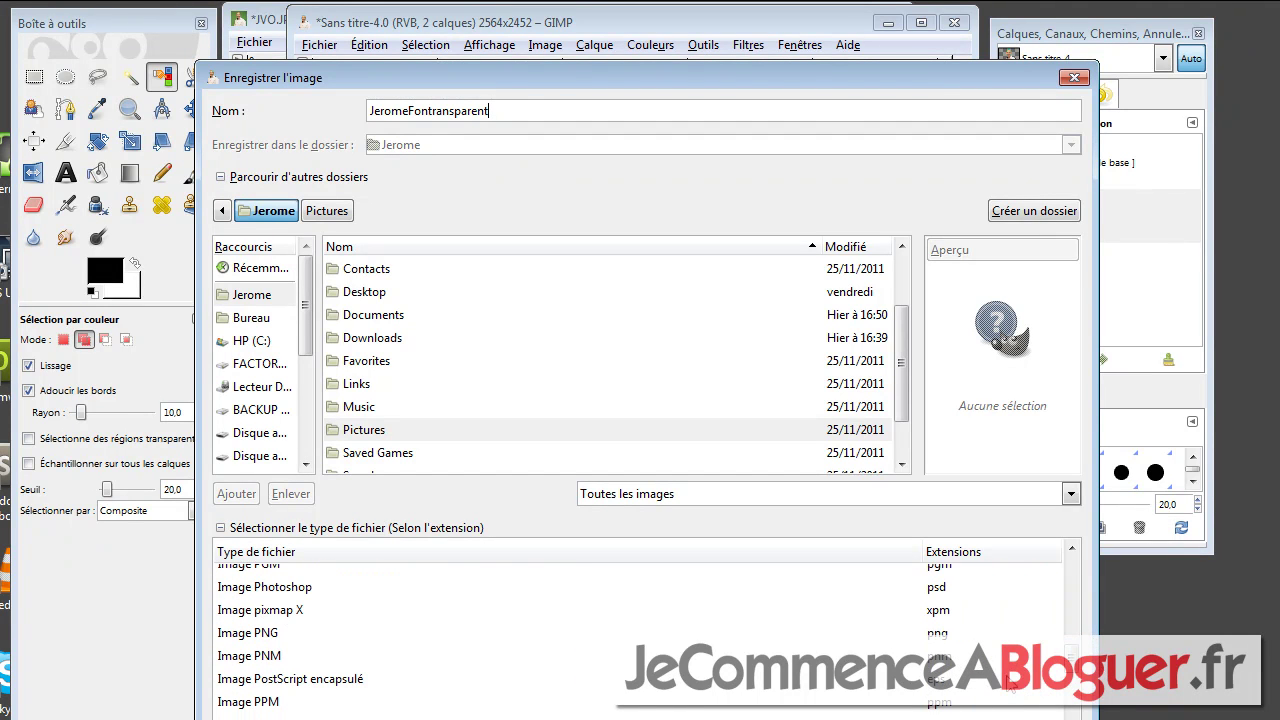
click(266, 633)
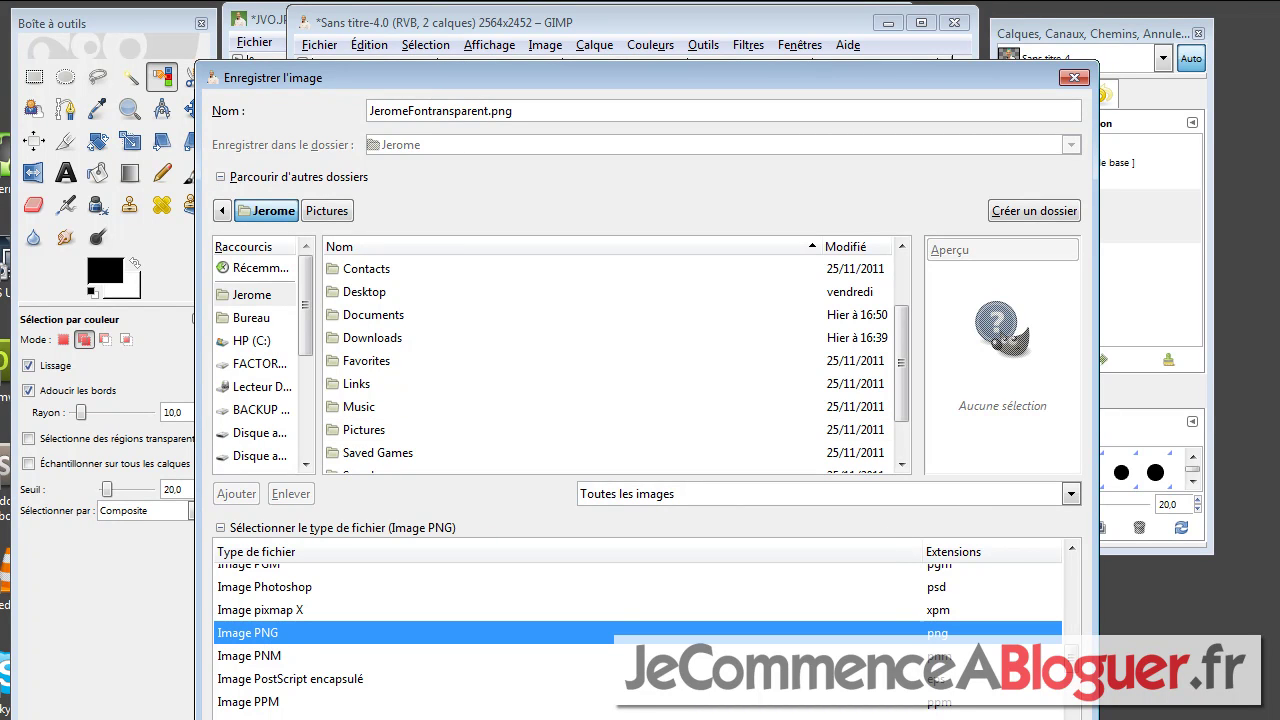
key(Return)
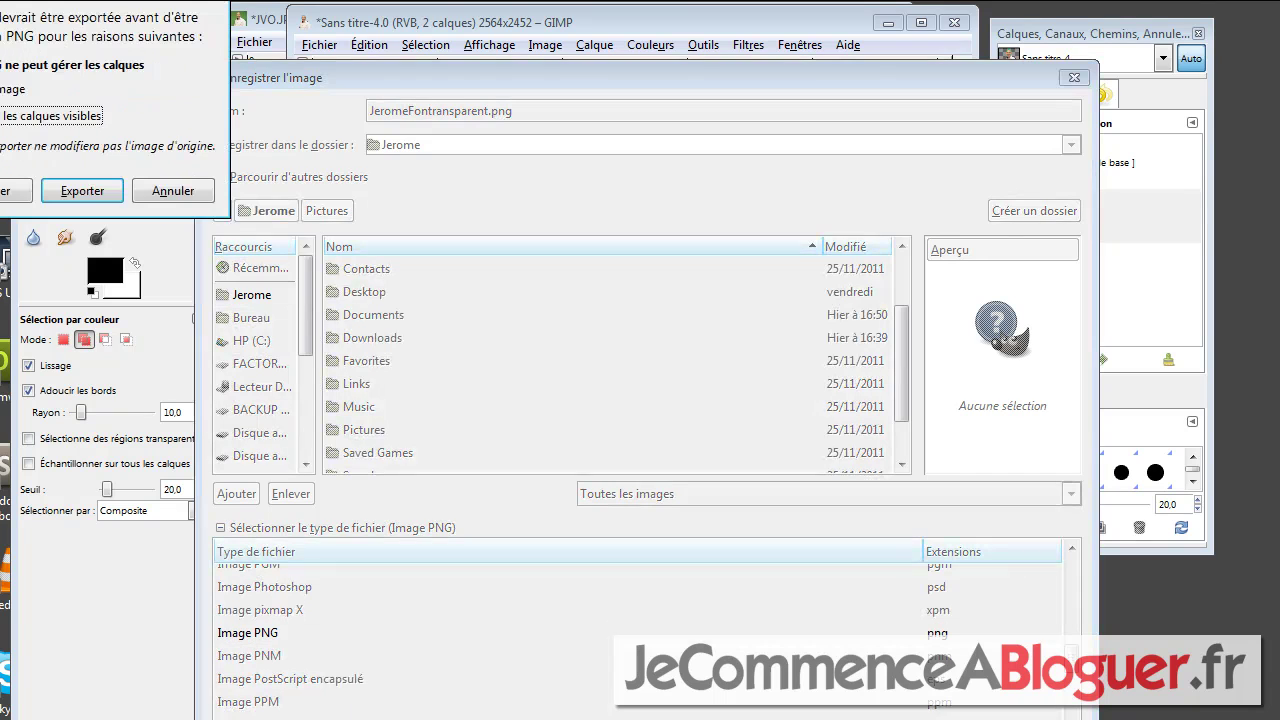
Export the layered image to PNG with the flatten option (Aplatir l'image).
click(10, 89)
drag(100, 0, 356, 70)
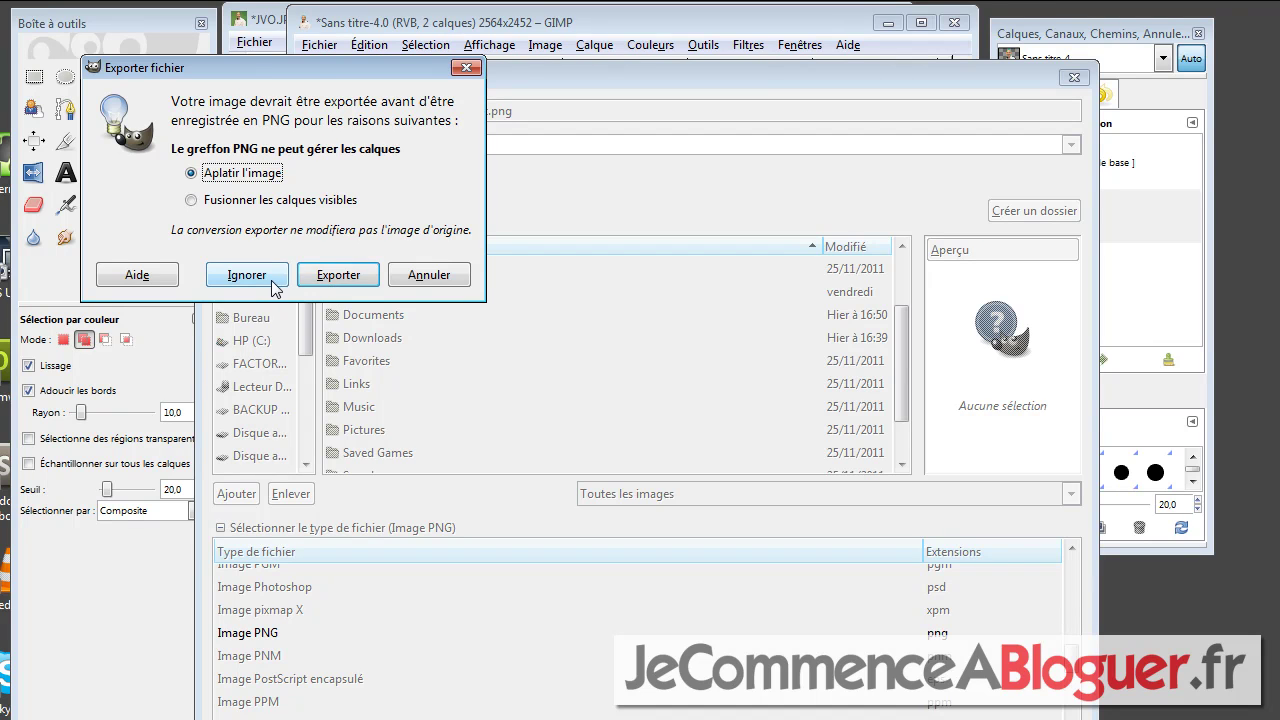
click(337, 275)
Set the PNG compression level to 0 and save the file.
drag(46, 12, 478, 152)
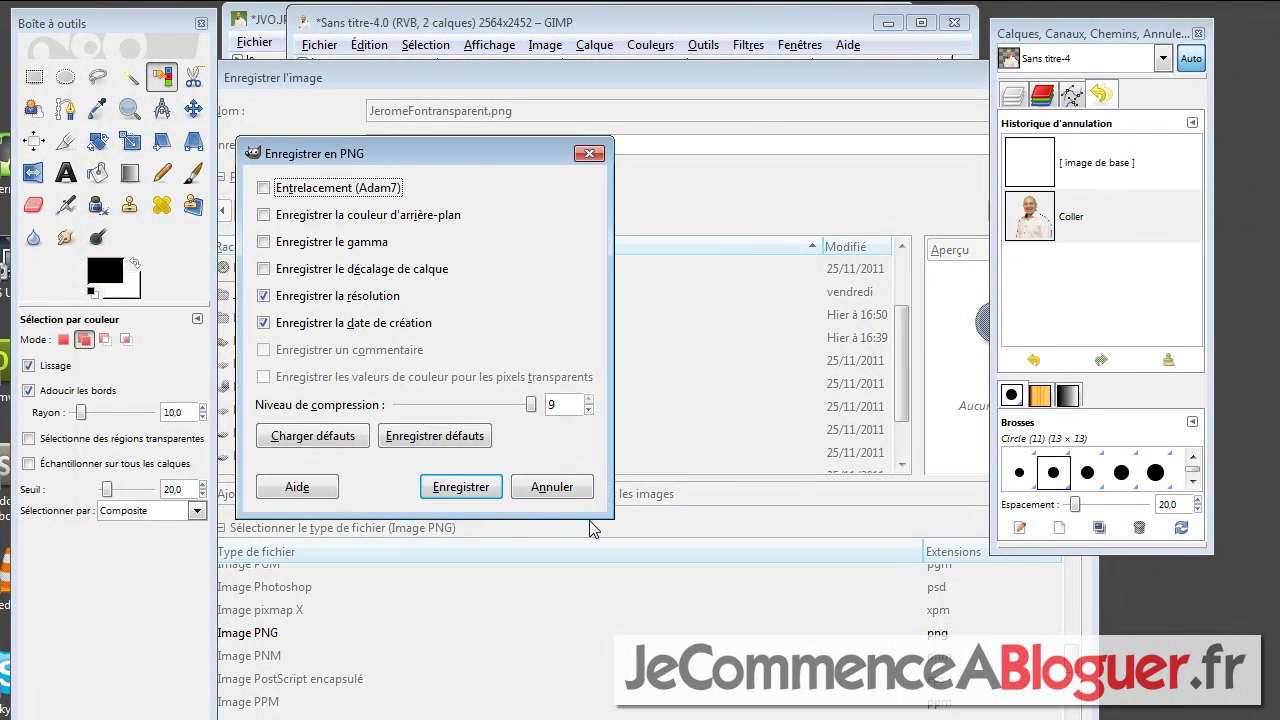
click(536, 407)
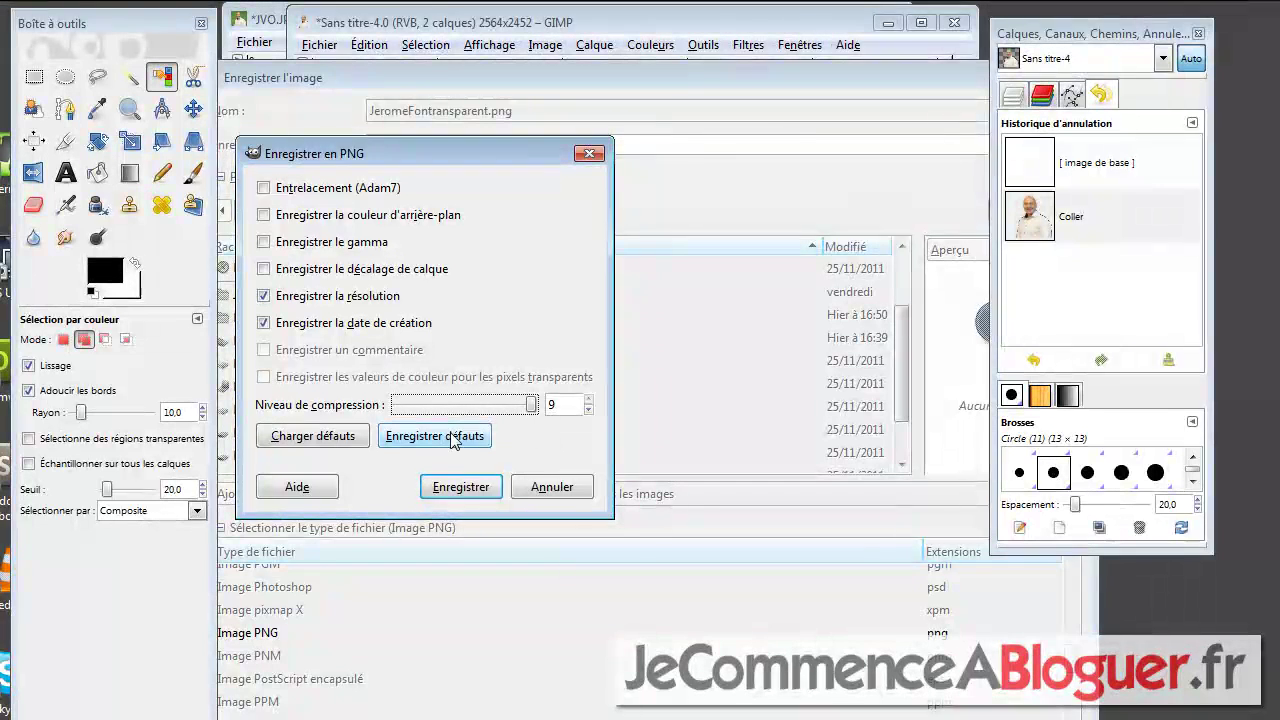
drag(531, 405, 375, 413)
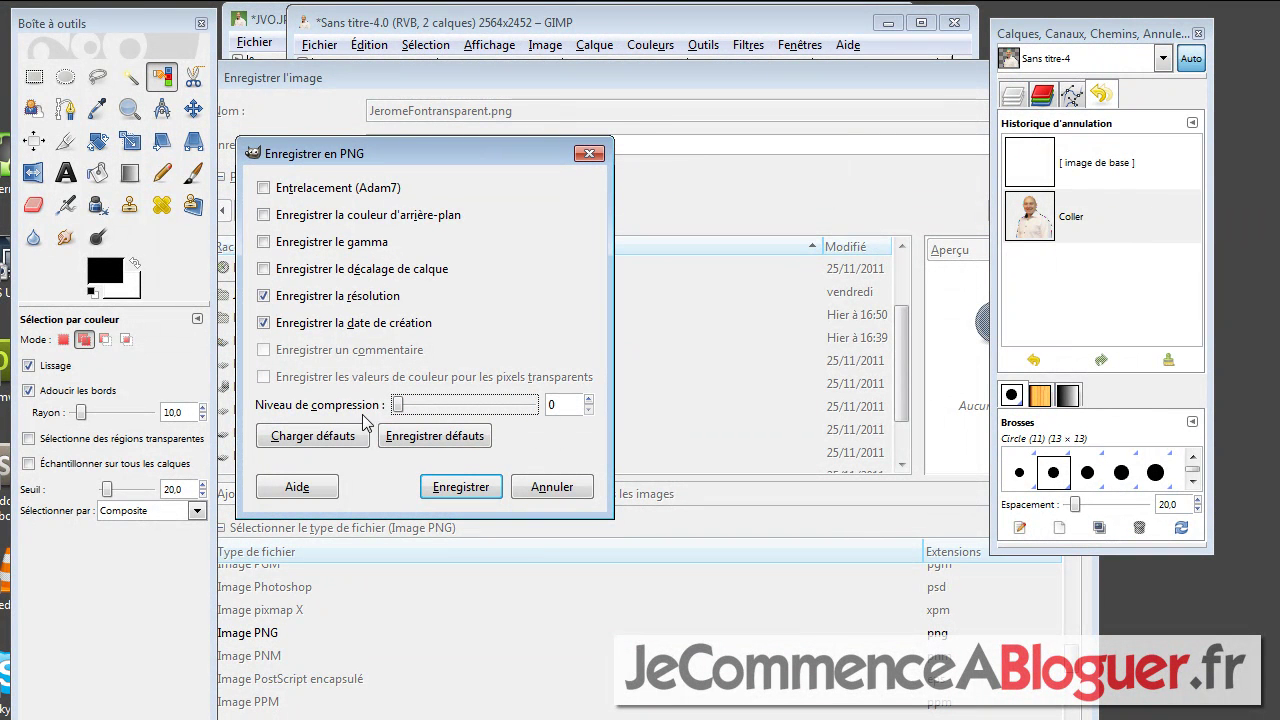
click(476, 488)
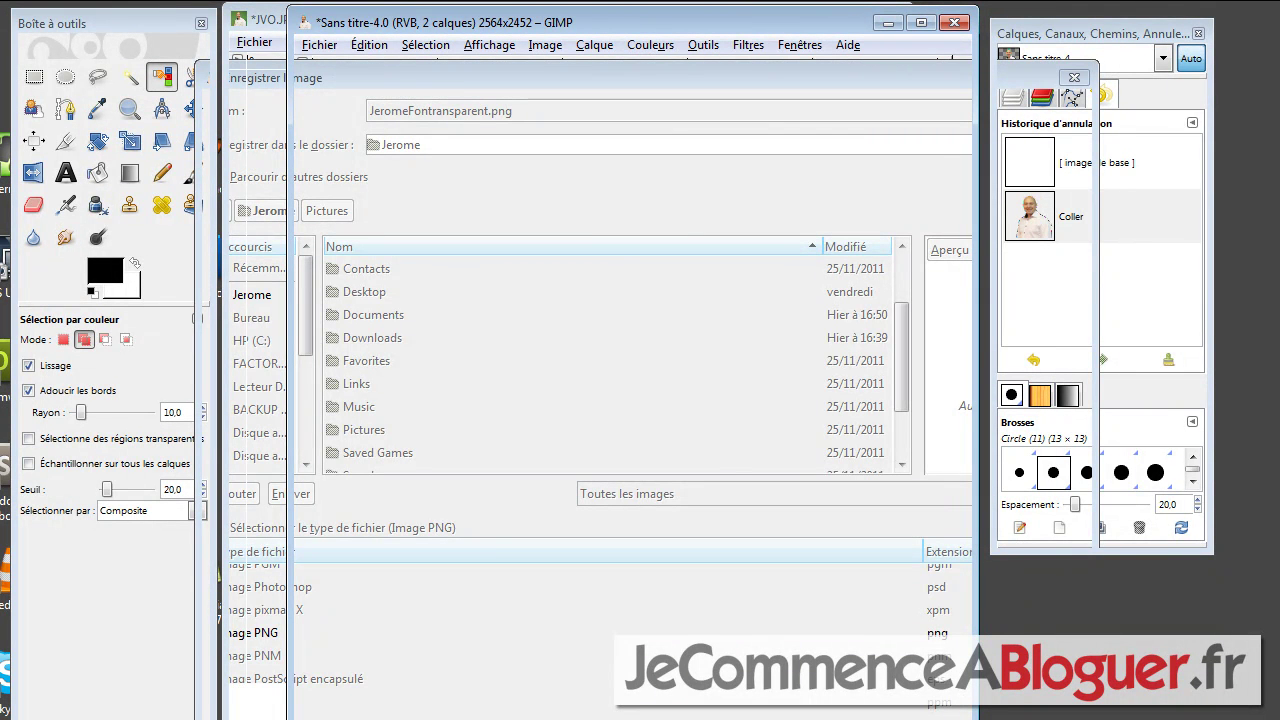
Switch to the PowerPoint presentation and select the man's cutout picture on slide 2.
click(887, 24)
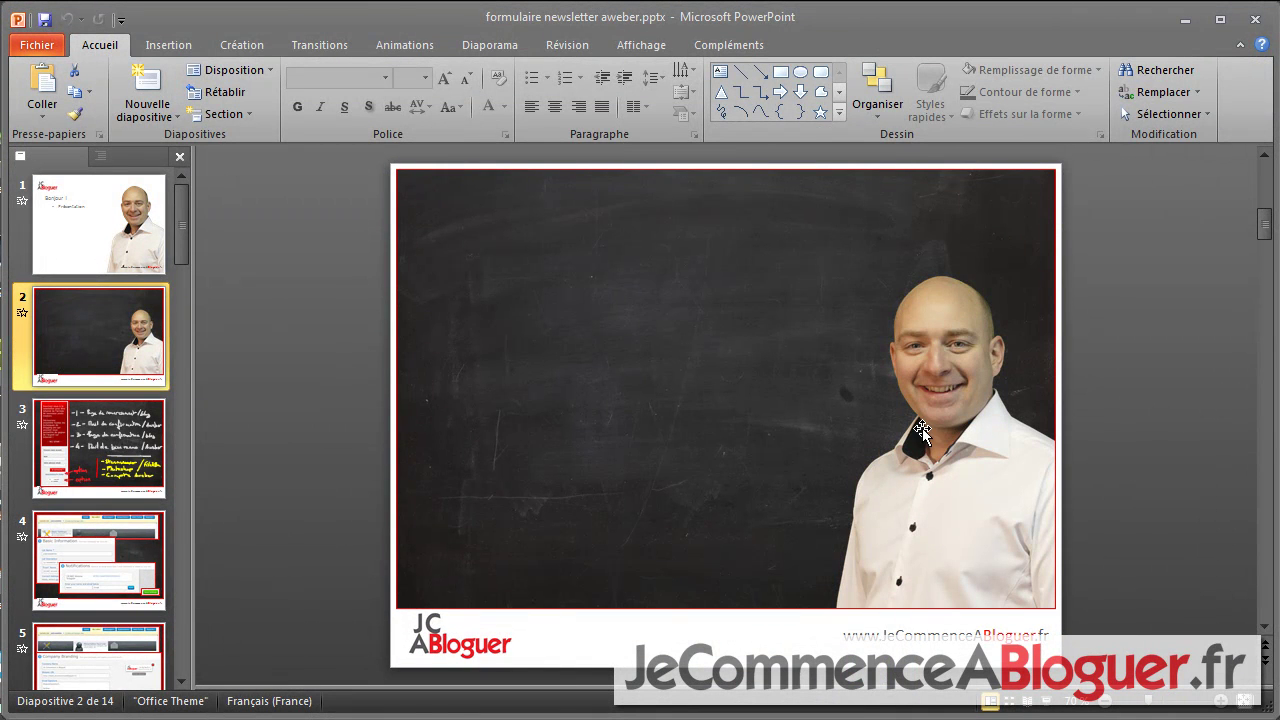
click(952, 415)
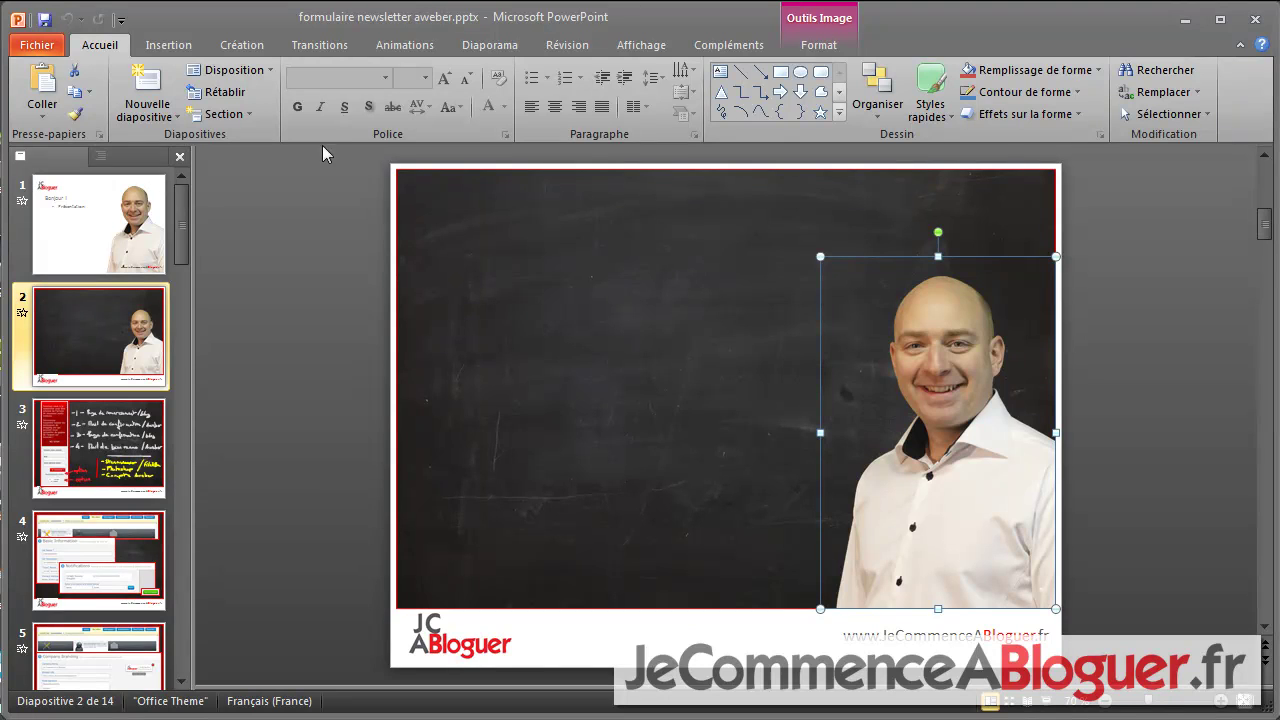
click(168, 45)
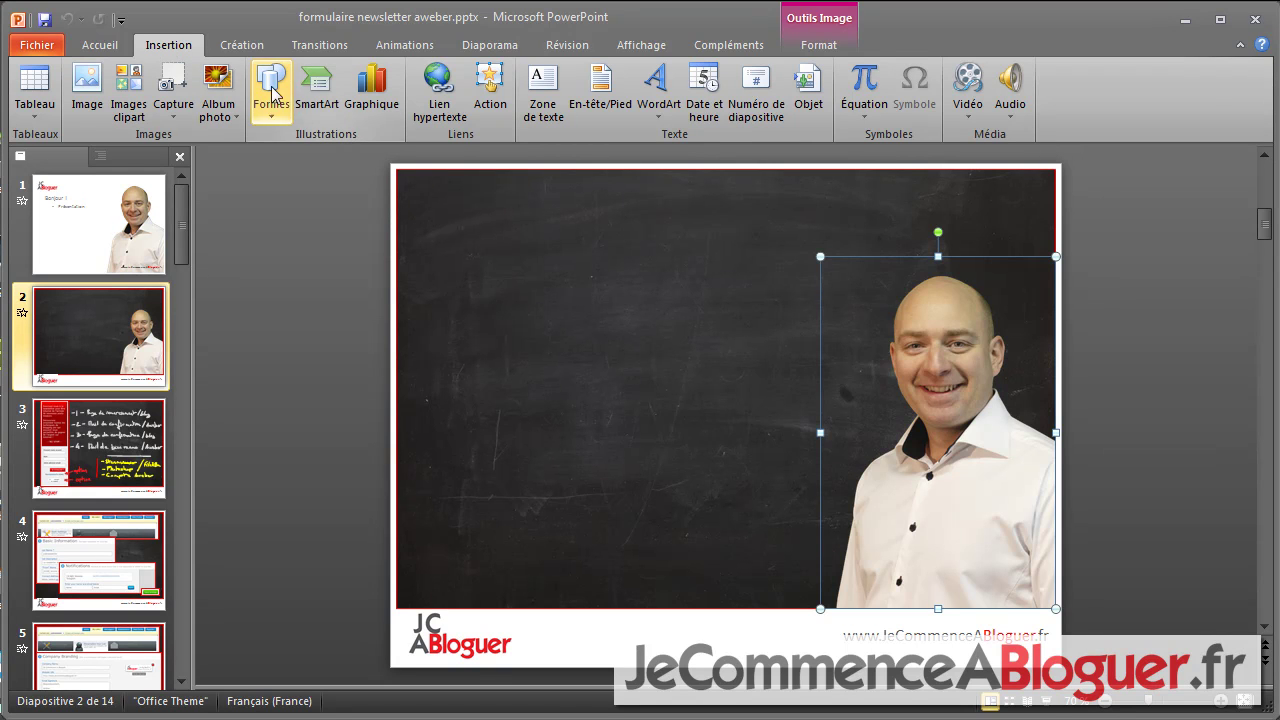
click(87, 110)
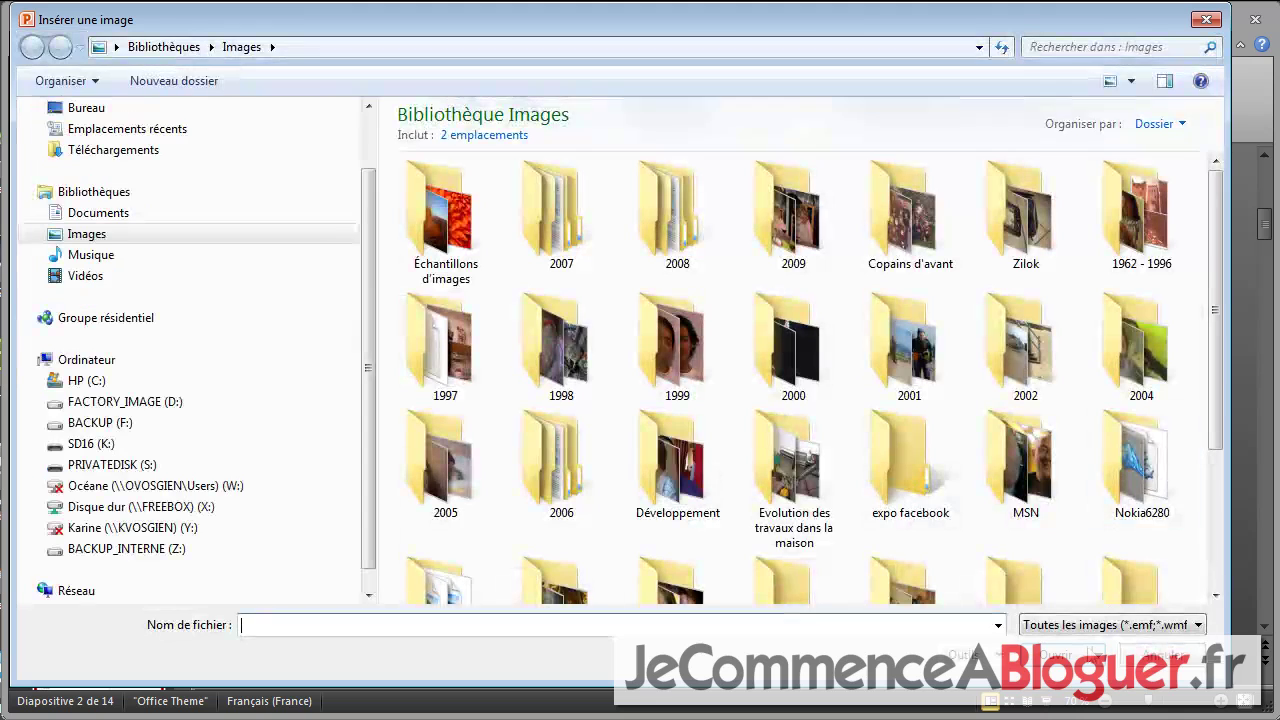
key(Escape)
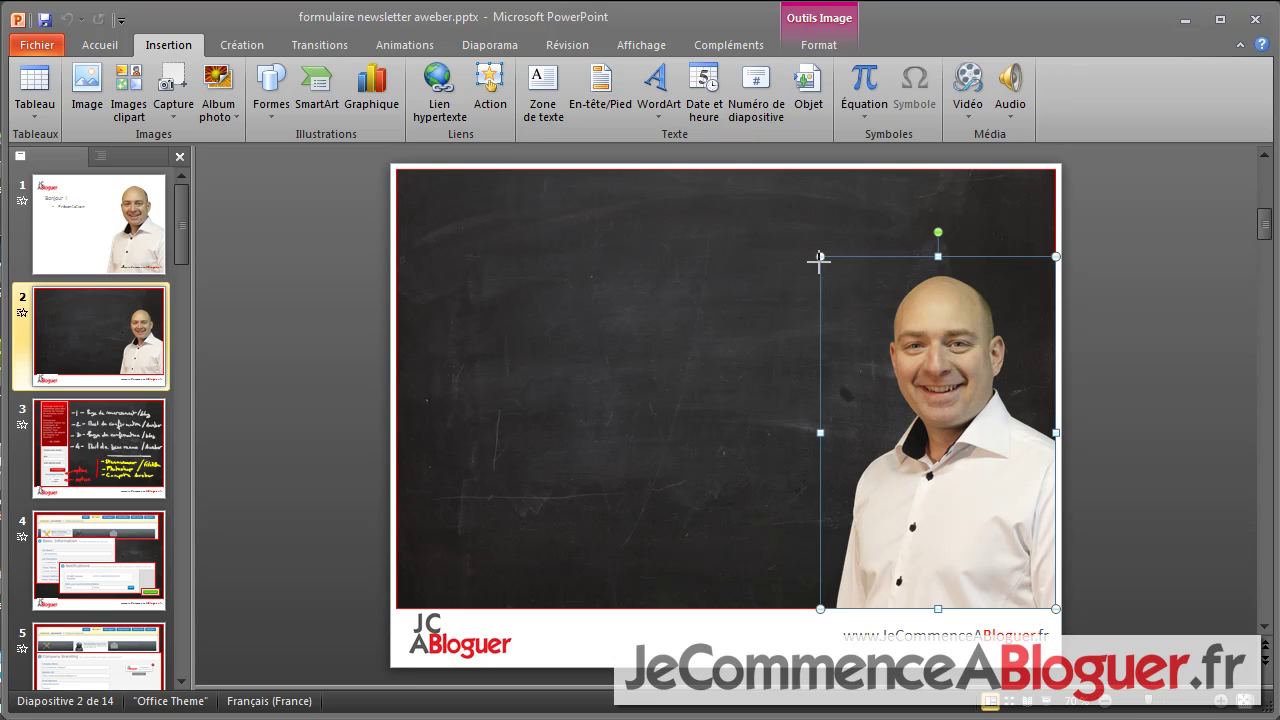
Move the man's cutout picture to the upper middle of the blackboard on slide 2.
drag(929, 423, 743, 322)
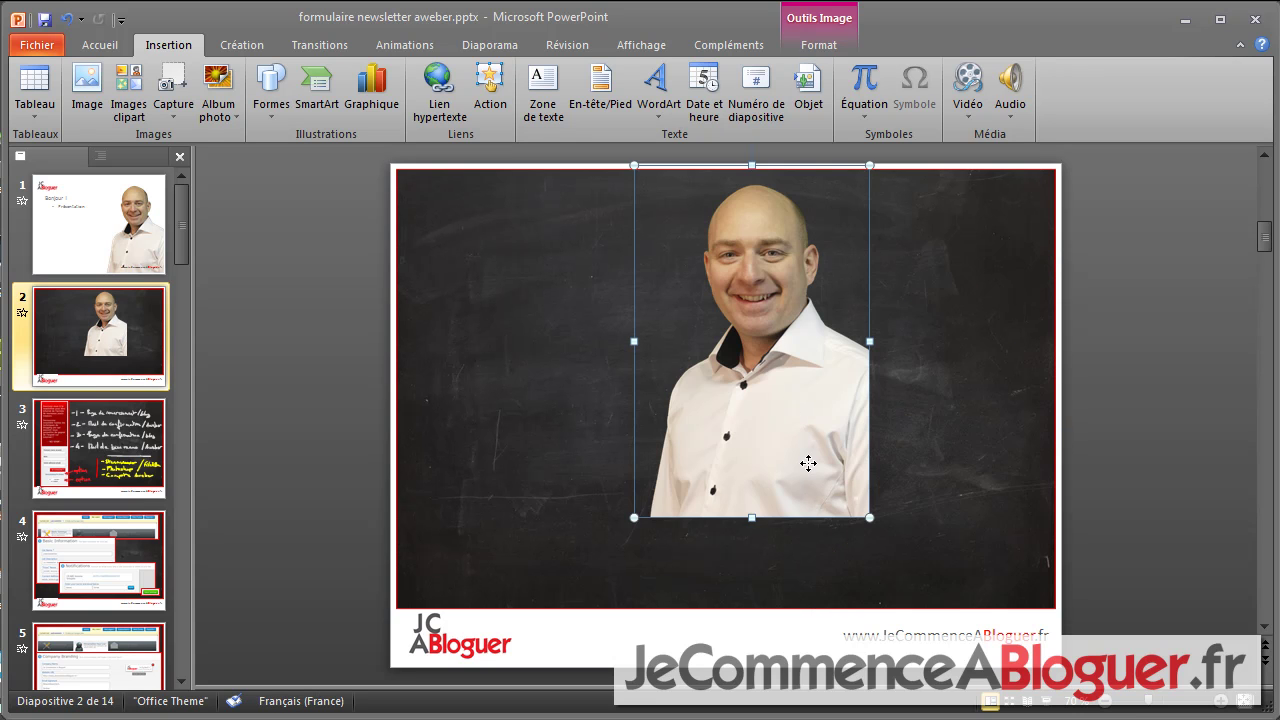